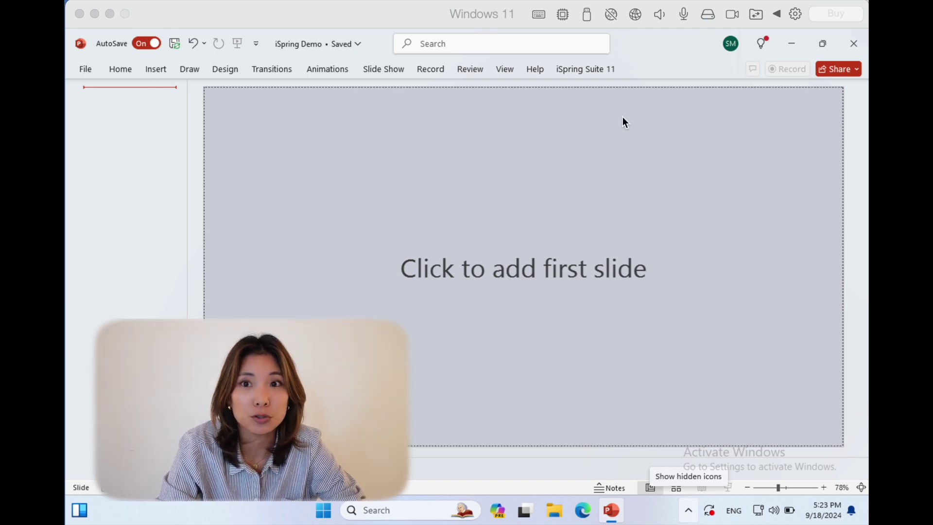
- Show the iSpring Suite 11 ribbon and bring up the Slide Templates library
{"action": "left_click", "coordinate": [632, 52]}
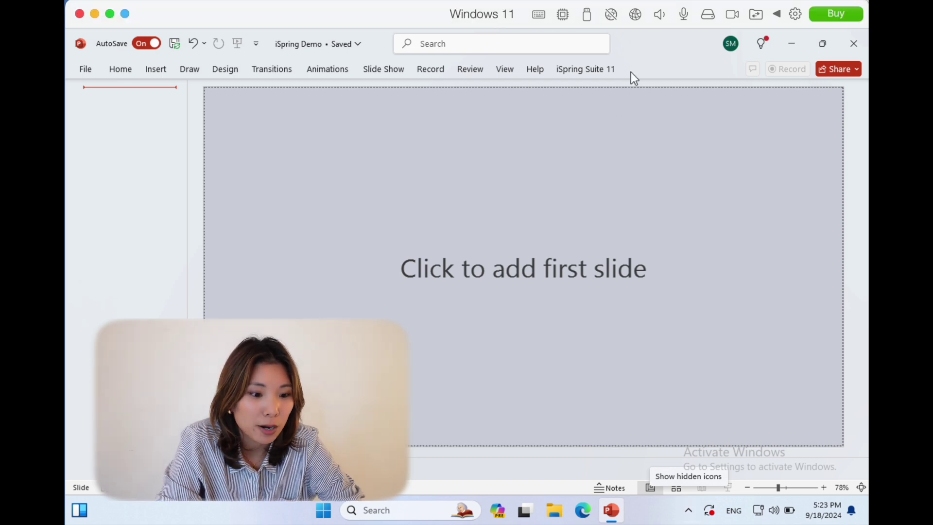
{"action": "left_click", "coordinate": [588, 71]}
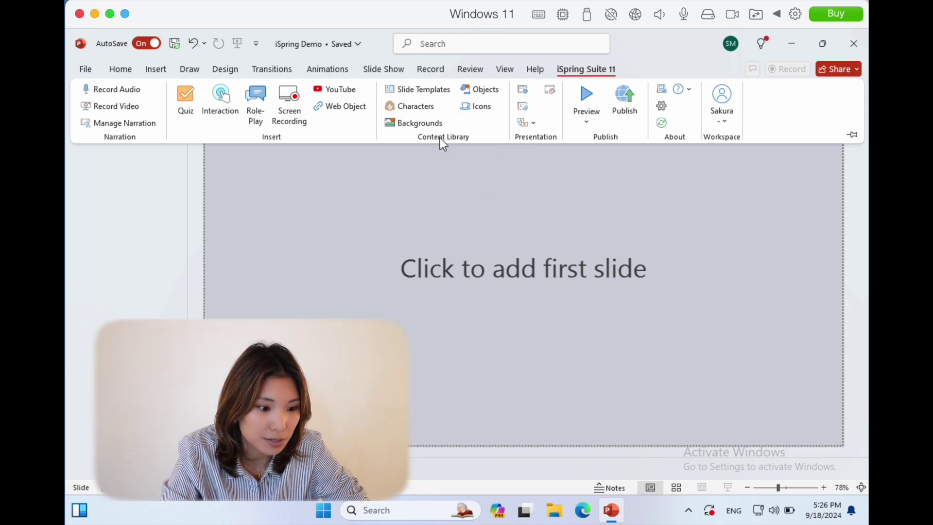
{"action": "left_click", "coordinate": [421, 89]}
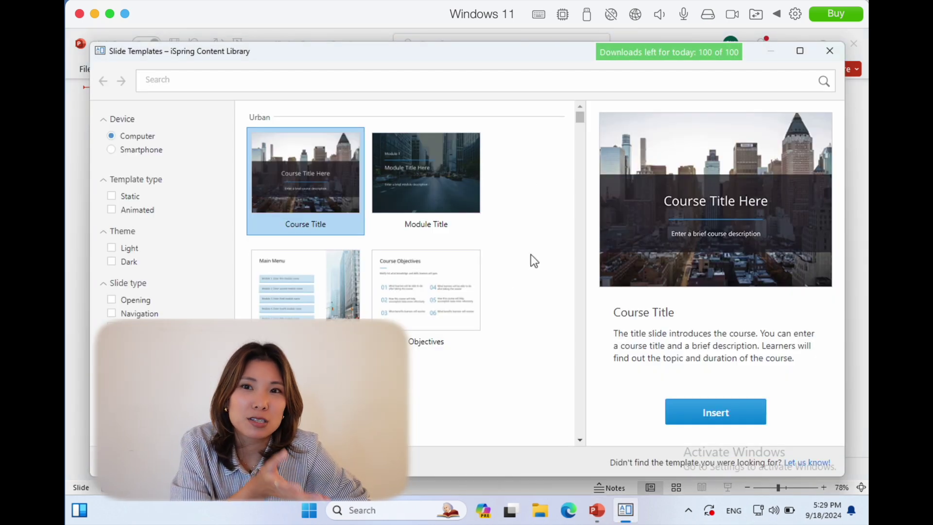
- Insert the Honey set's Scenario Title template as slide 1
{"action": "scroll", "coordinate": [504, 269], "scroll_direction": "down", "scroll_amount": 10}
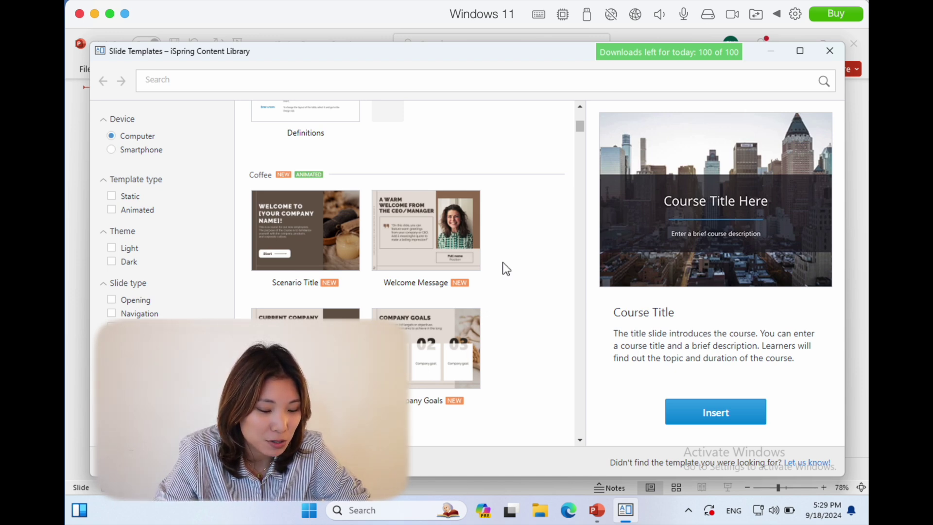
{"action": "scroll", "coordinate": [514, 249], "scroll_direction": "down", "scroll_amount": 1}
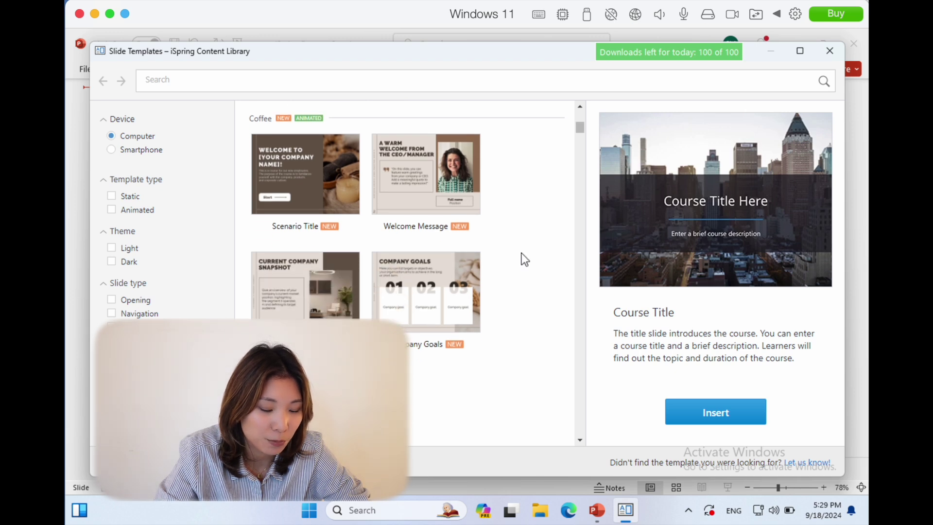
{"action": "scroll", "coordinate": [525, 260], "scroll_direction": "down", "scroll_amount": 10}
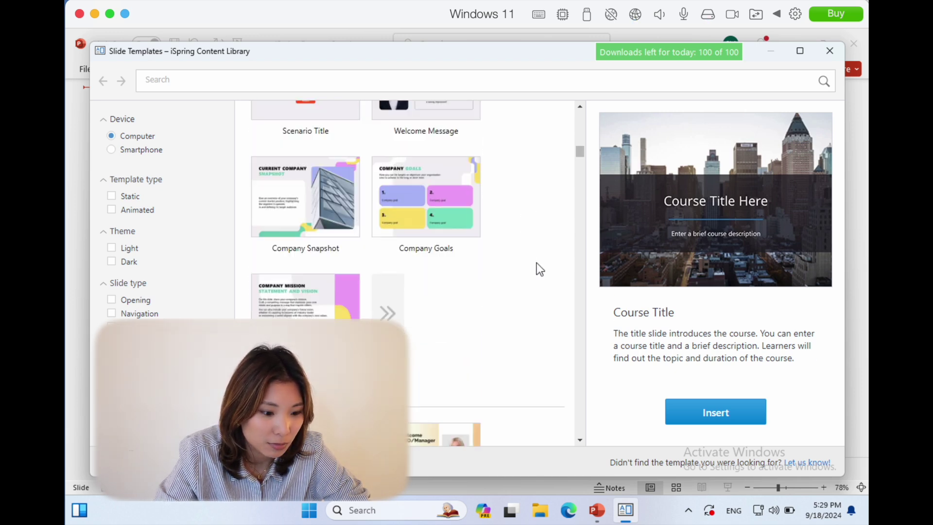
{"action": "scroll", "coordinate": [540, 269], "scroll_direction": "down", "scroll_amount": 6}
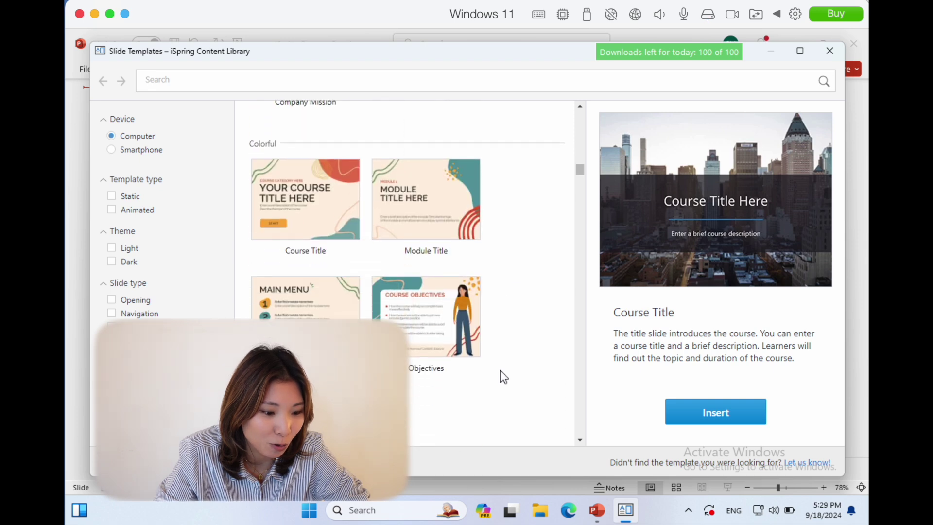
{"action": "scroll", "coordinate": [503, 378], "scroll_direction": "down", "scroll_amount": 8}
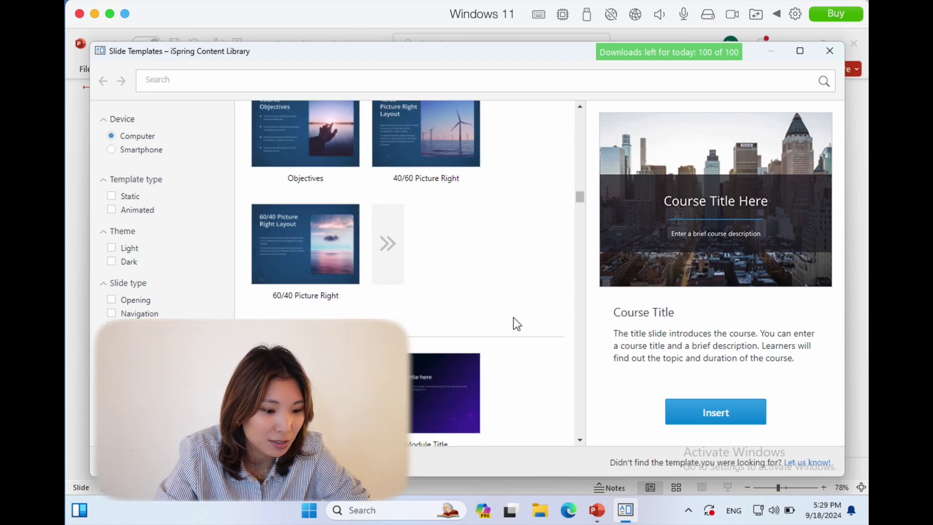
{"action": "scroll", "coordinate": [513, 317], "scroll_direction": "down", "scroll_amount": 8}
{"action": "scroll", "coordinate": [529, 305], "scroll_direction": "down", "scroll_amount": 3}
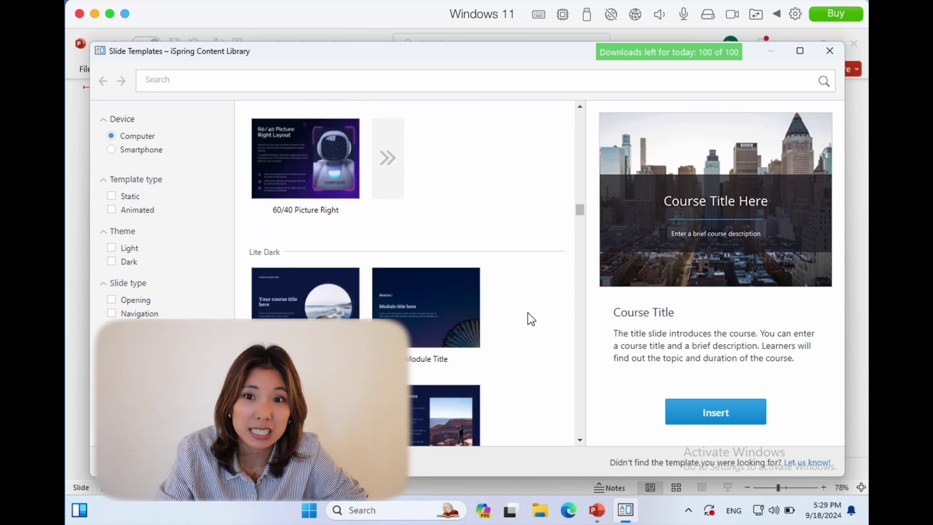
{"action": "scroll", "coordinate": [527, 313], "scroll_direction": "down", "scroll_amount": 10}
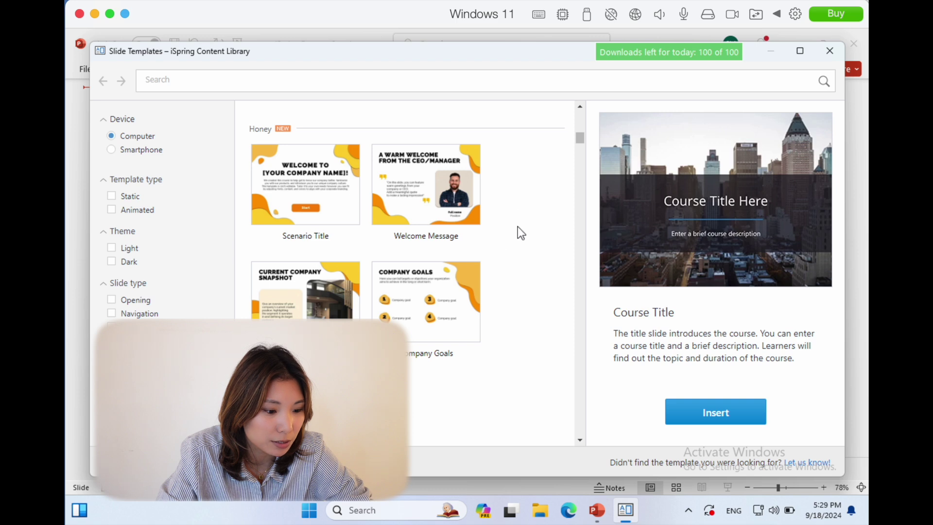
{"action": "scroll", "coordinate": [533, 233], "scroll_direction": "down", "scroll_amount": 1}
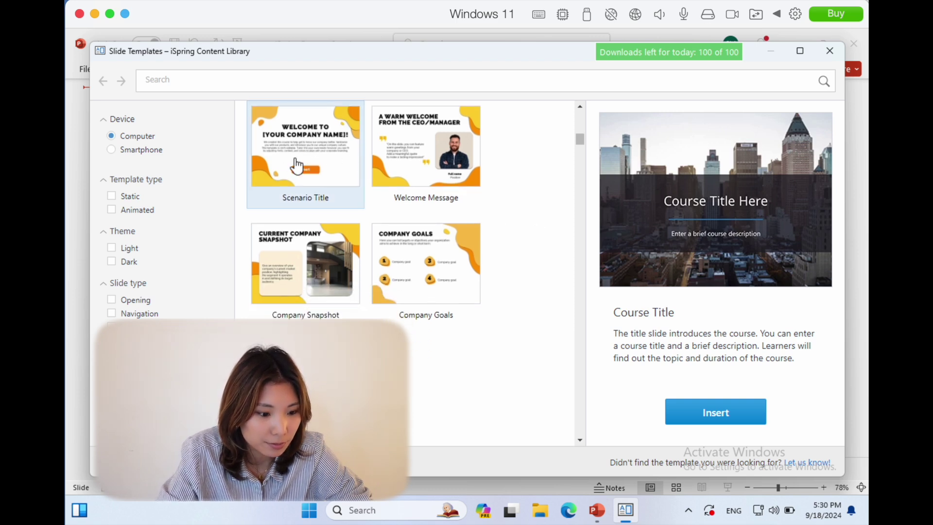
{"action": "left_click", "coordinate": [297, 166]}
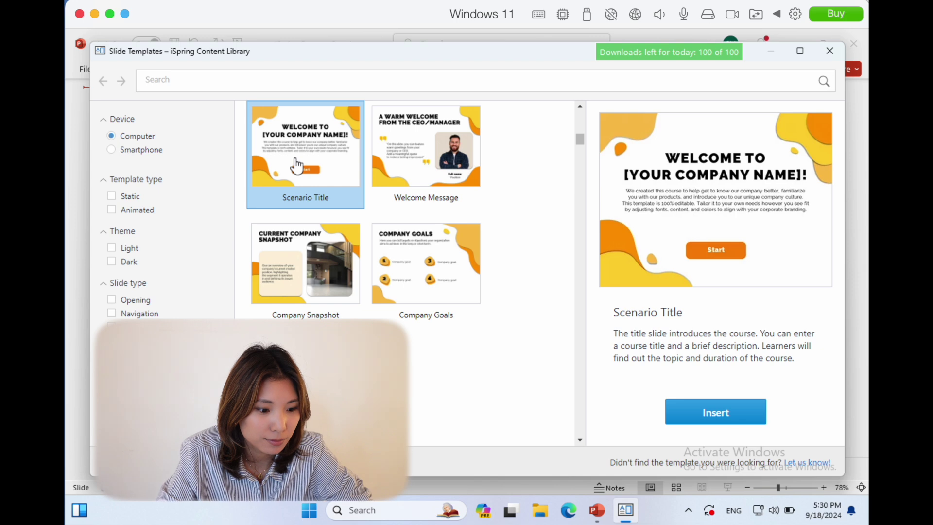
{"action": "left_click", "coordinate": [727, 416]}
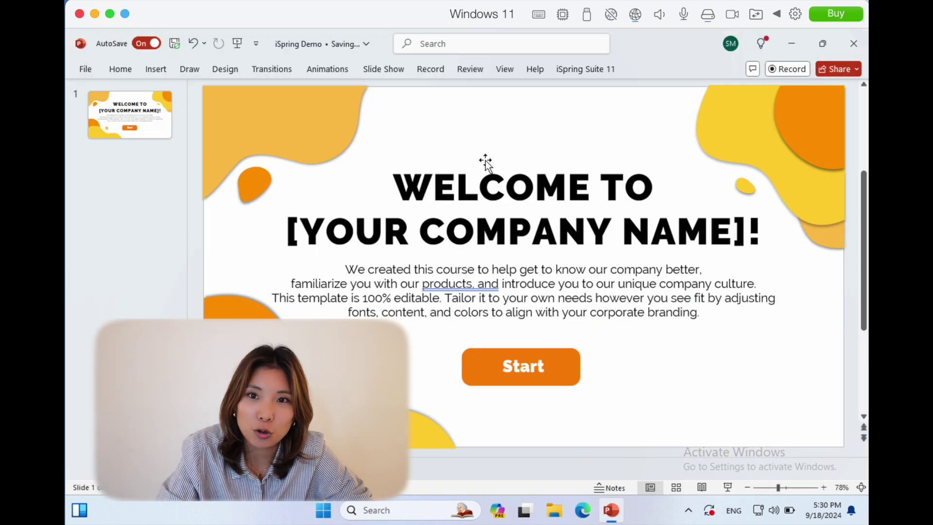
- Replace the welcome title's placeholder line with the company name
{"action": "left_click", "coordinate": [459, 181]}
{"action": "triple_click", "coordinate": [458, 185]}
{"action": "left_click", "coordinate": [501, 236]}
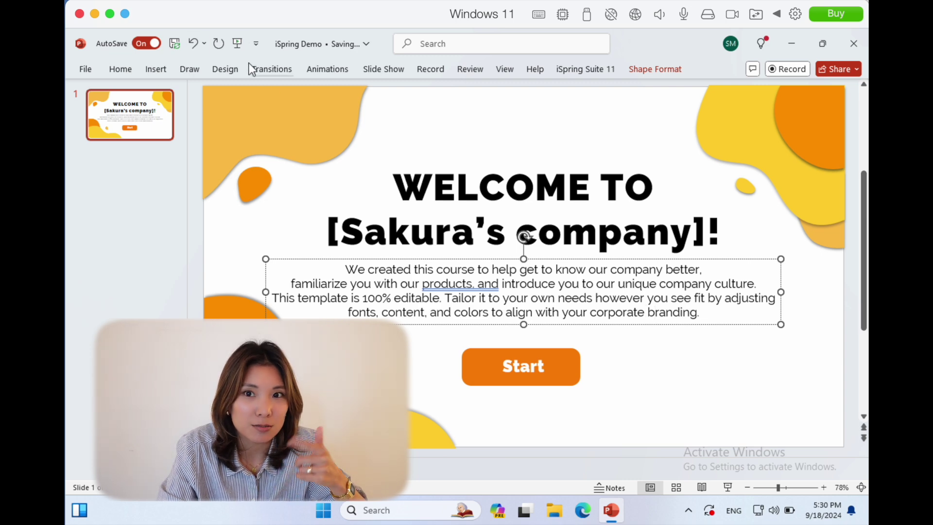
- Add a second slide with the Company Snapshot layout and select its picture placeholder
{"action": "left_click", "coordinate": [154, 70]}
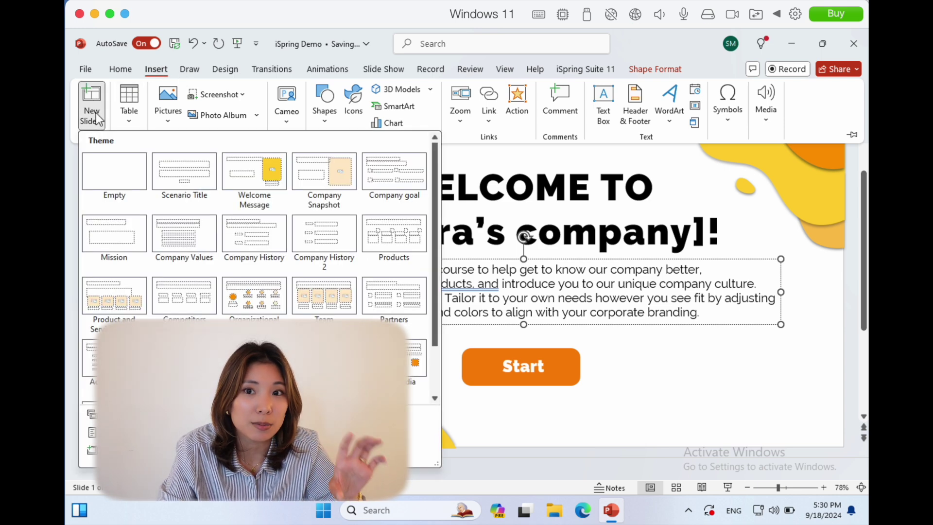
{"action": "scroll", "coordinate": [261, 281], "scroll_direction": "down", "scroll_amount": 1}
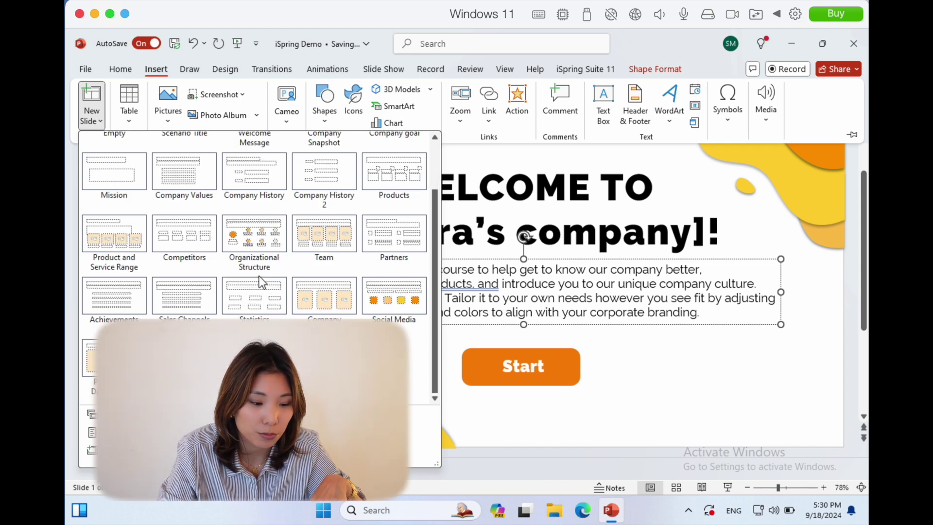
{"action": "scroll", "coordinate": [262, 281], "scroll_direction": "up", "scroll_amount": 2}
{"action": "left_click", "coordinate": [341, 200]}
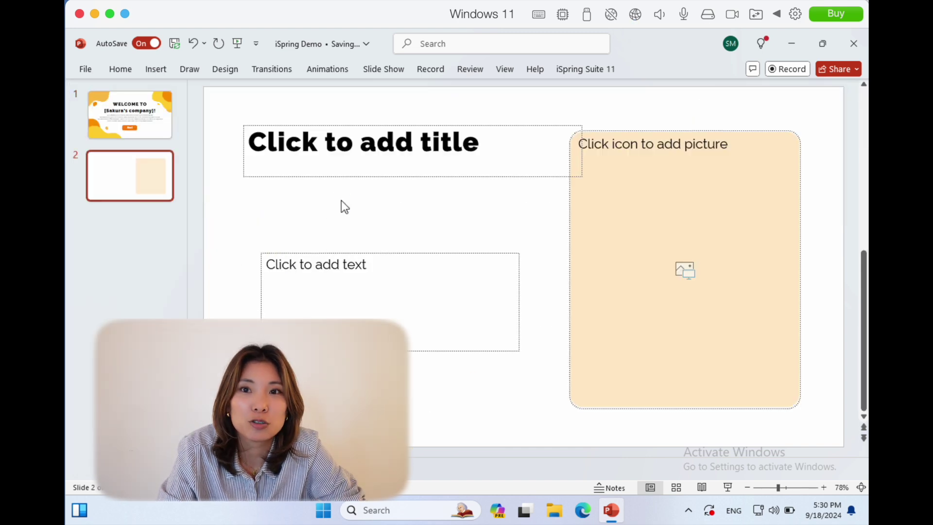
{"action": "left_click", "coordinate": [598, 208]}
- Browse the full iSpring Characters catalogue for a person for slide 2
{"action": "left_click", "coordinate": [544, 208]}
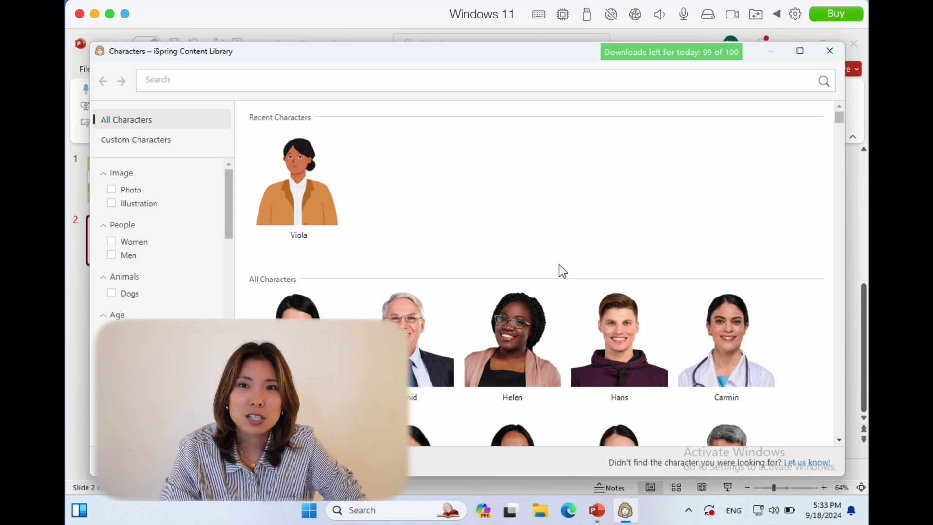
{"action": "scroll", "coordinate": [427, 236], "scroll_direction": "down", "scroll_amount": 2}
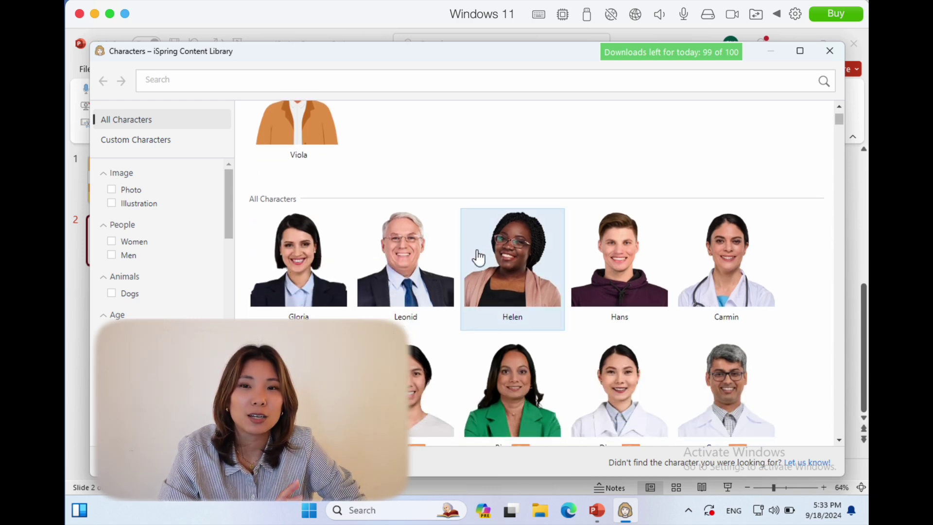
{"action": "scroll", "coordinate": [481, 255], "scroll_direction": "down", "scroll_amount": 6}
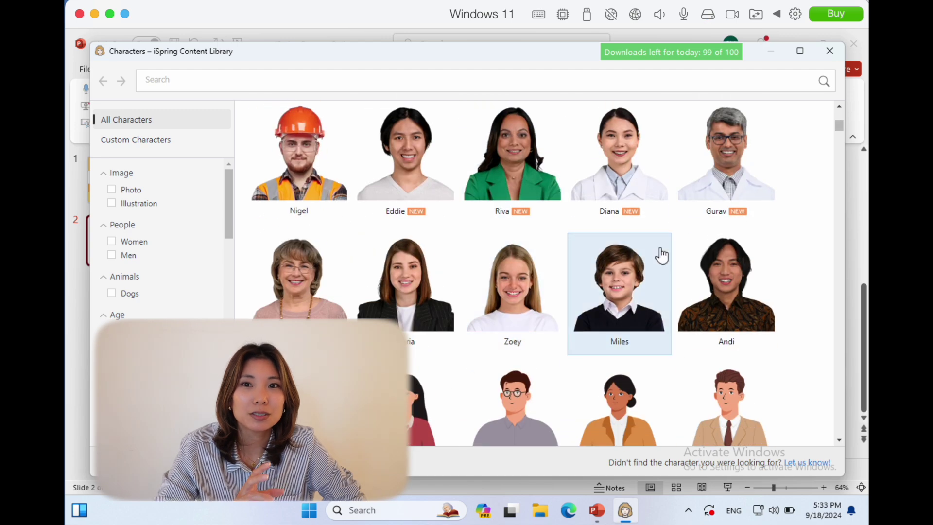
{"action": "scroll", "coordinate": [660, 255], "scroll_direction": "down", "scroll_amount": 6}
{"action": "scroll", "coordinate": [590, 248], "scroll_direction": "up", "scroll_amount": 5}
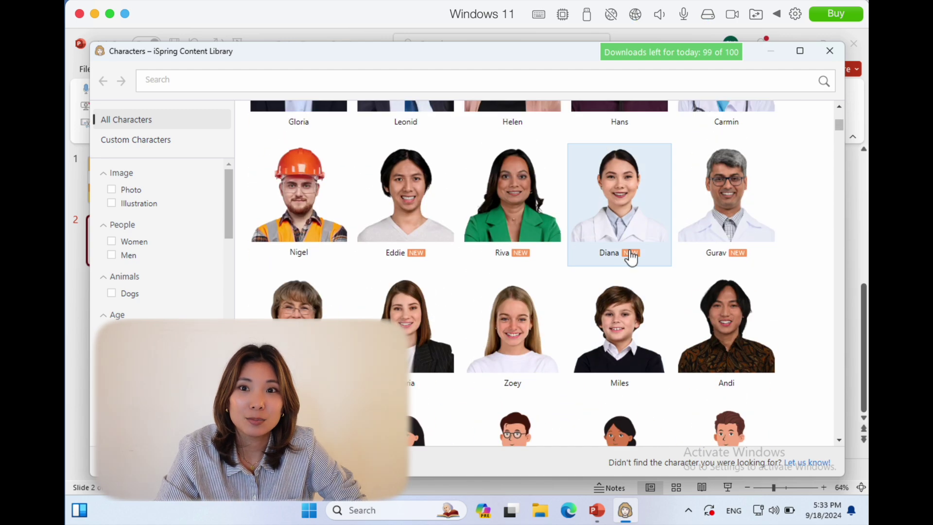
{"action": "scroll", "coordinate": [626, 258], "scroll_direction": "down", "scroll_amount": 10}
{"action": "scroll", "coordinate": [565, 252], "scroll_direction": "down", "scroll_amount": 8}
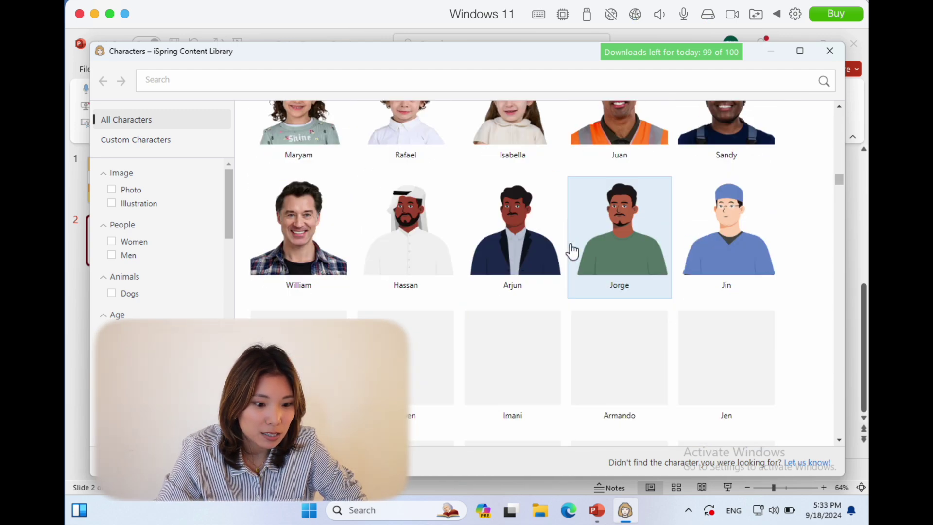
{"action": "scroll", "coordinate": [593, 364], "scroll_direction": "down", "scroll_amount": 10}
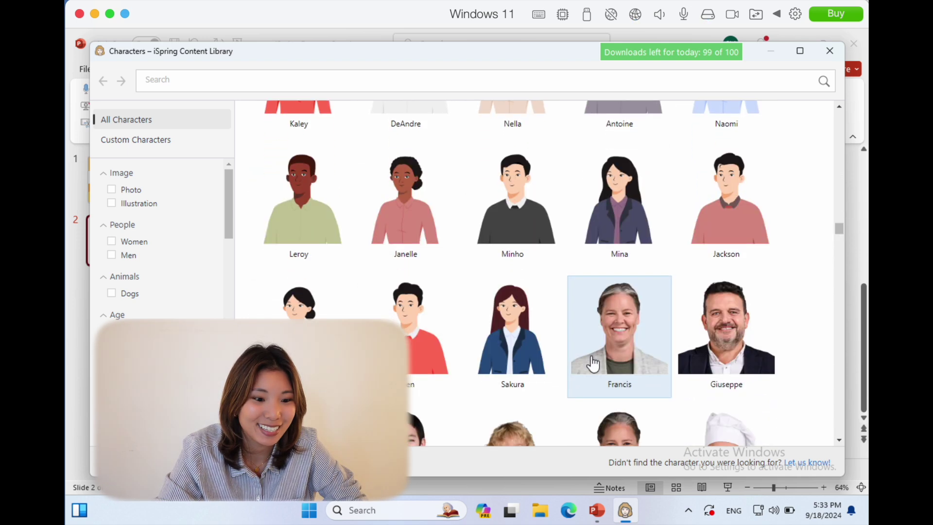
{"action": "scroll", "coordinate": [556, 271], "scroll_direction": "up", "scroll_amount": 5}
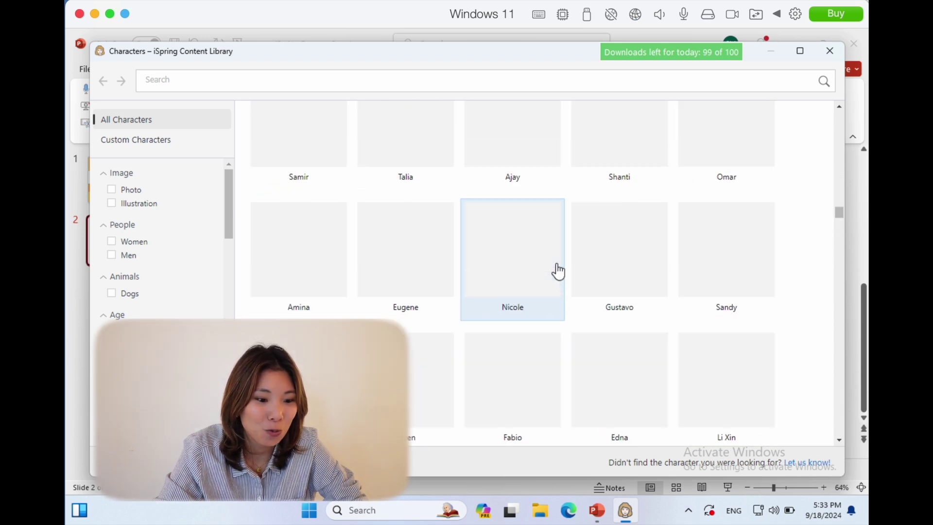
{"action": "scroll", "coordinate": [421, 231], "scroll_direction": "up", "scroll_amount": 10}
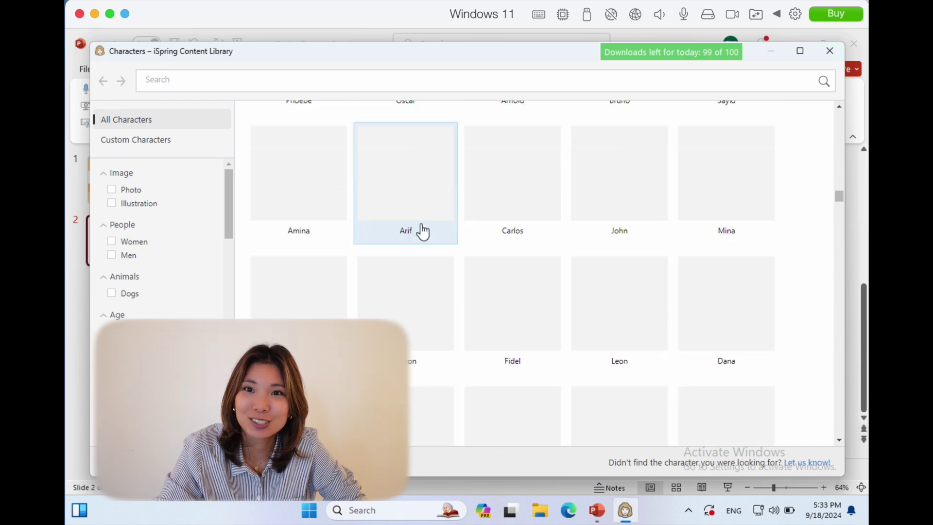
{"action": "scroll", "coordinate": [582, 241], "scroll_direction": "up", "scroll_amount": 5}
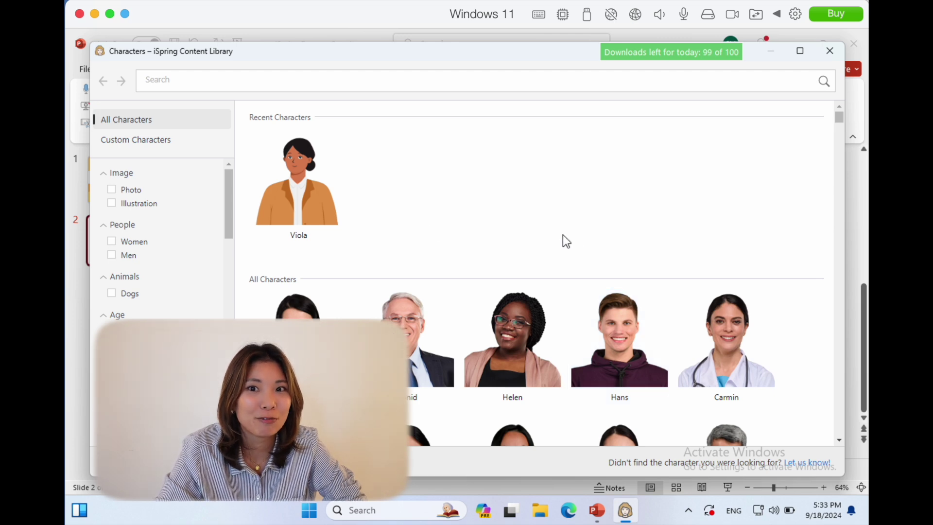
{"action": "scroll", "coordinate": [187, 206], "scroll_direction": "down", "scroll_amount": 1}
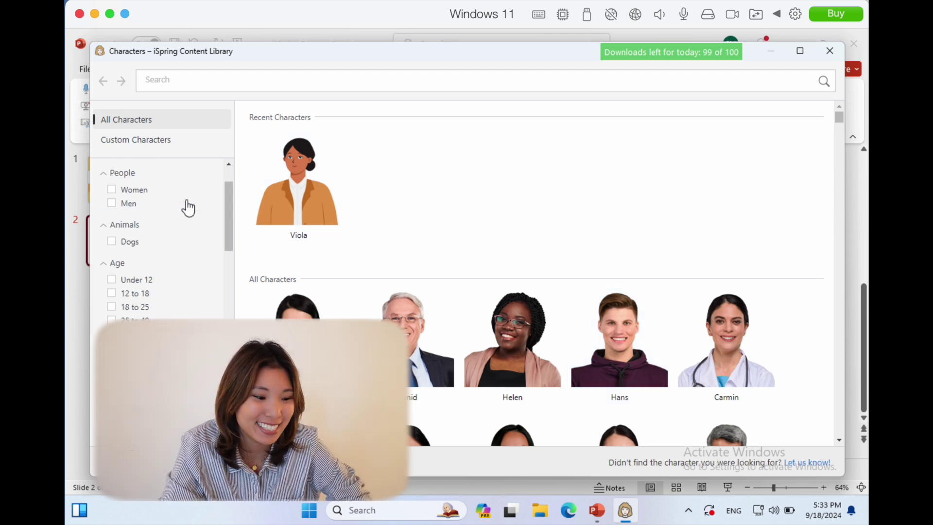
{"action": "left_click", "coordinate": [112, 194]}
{"action": "left_click", "coordinate": [112, 194]}
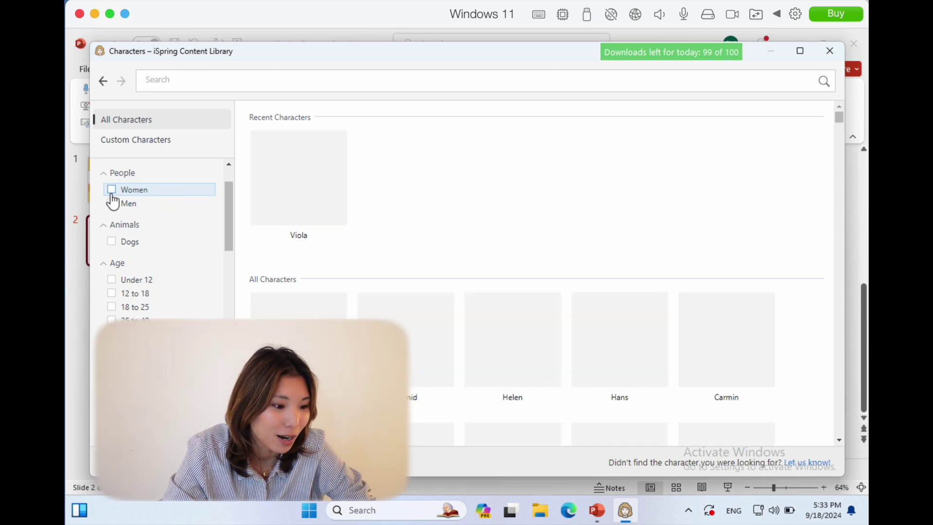
{"action": "scroll", "coordinate": [157, 263], "scroll_direction": "down", "scroll_amount": 1}
{"action": "scroll", "coordinate": [177, 249], "scroll_direction": "down", "scroll_amount": 3}
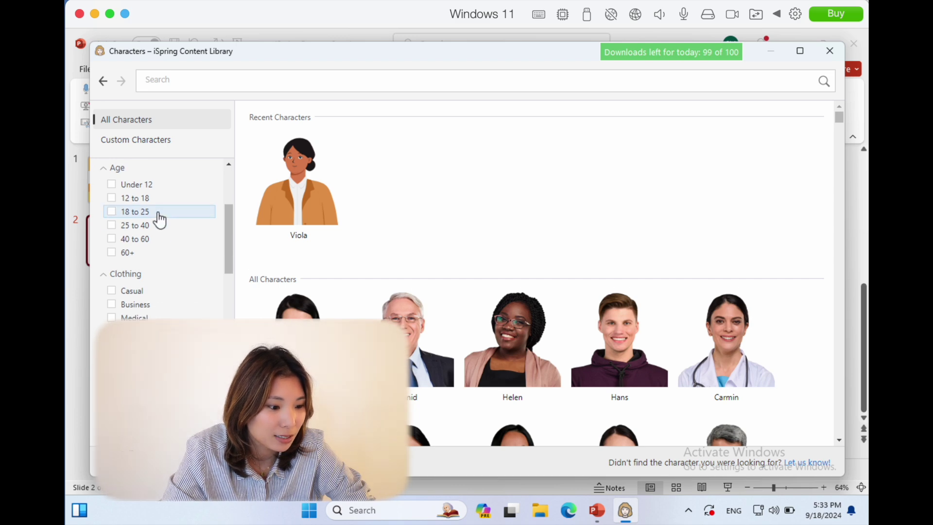
{"action": "left_click", "coordinate": [112, 199]}
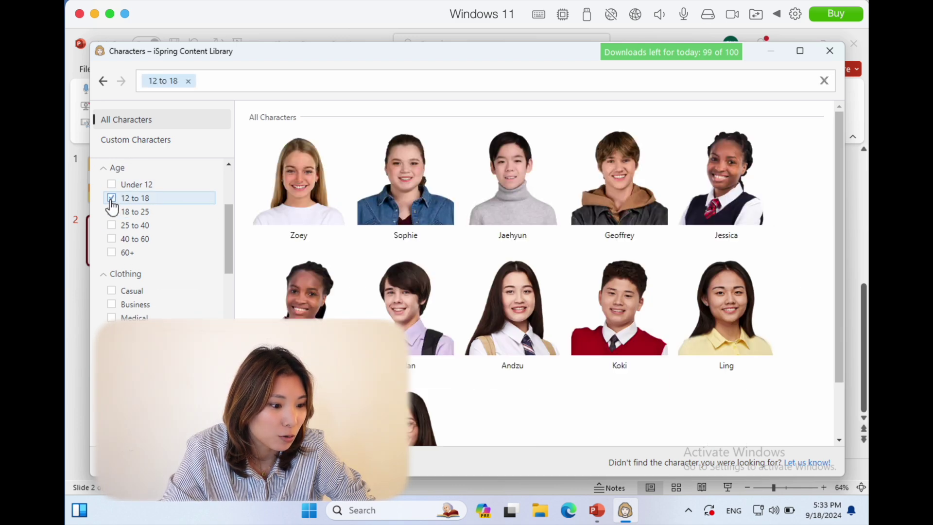
{"action": "left_click", "coordinate": [111, 199]}
{"action": "left_click", "coordinate": [111, 239]}
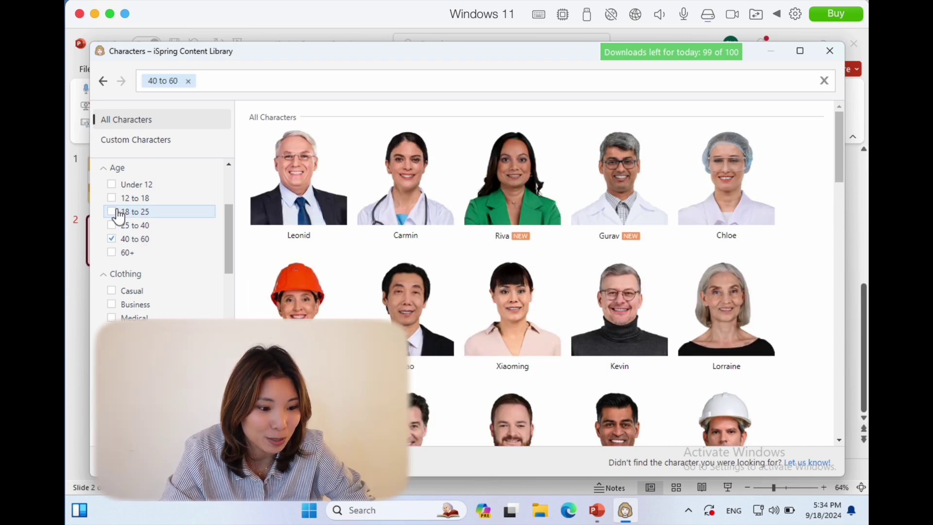
{"action": "scroll", "coordinate": [142, 238], "scroll_direction": "down", "scroll_amount": 3}
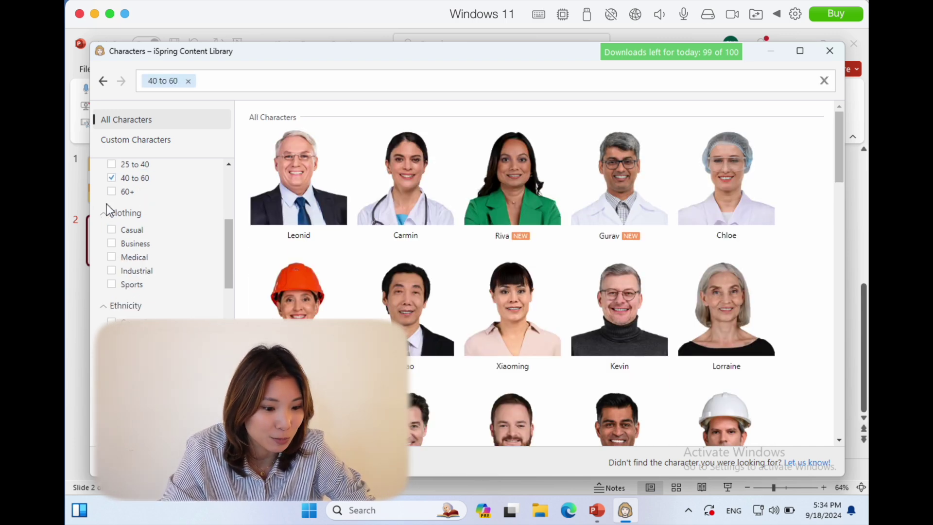
{"action": "left_click", "coordinate": [113, 183]}
{"action": "scroll", "coordinate": [139, 206], "scroll_direction": "down", "scroll_amount": 3}
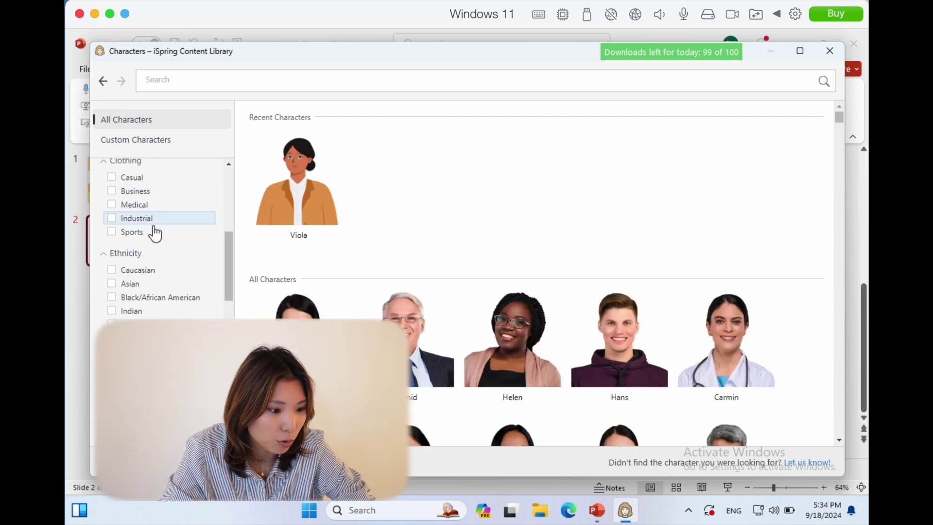
{"action": "scroll", "coordinate": [155, 238], "scroll_direction": "down", "scroll_amount": 2}
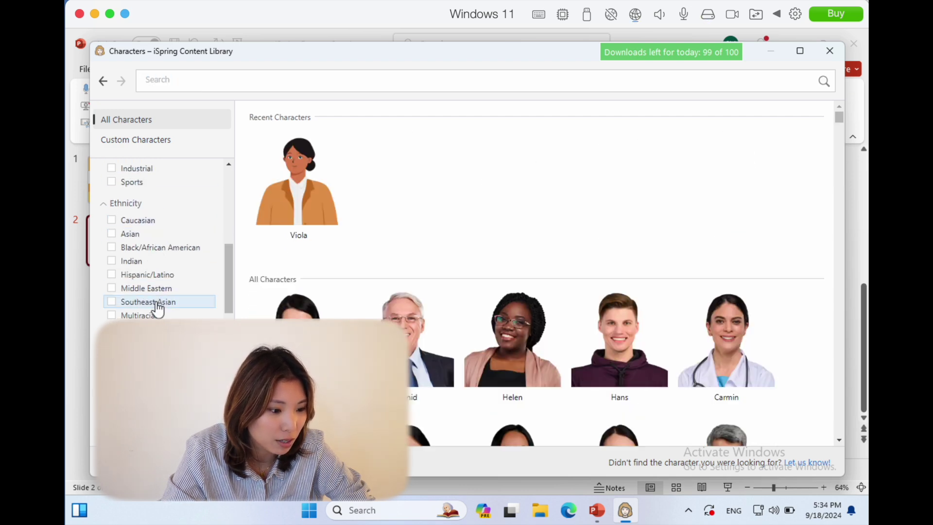
{"action": "scroll", "coordinate": [156, 310], "scroll_direction": "down", "scroll_amount": 4}
{"action": "scroll", "coordinate": [173, 246], "scroll_direction": "down", "scroll_amount": 4}
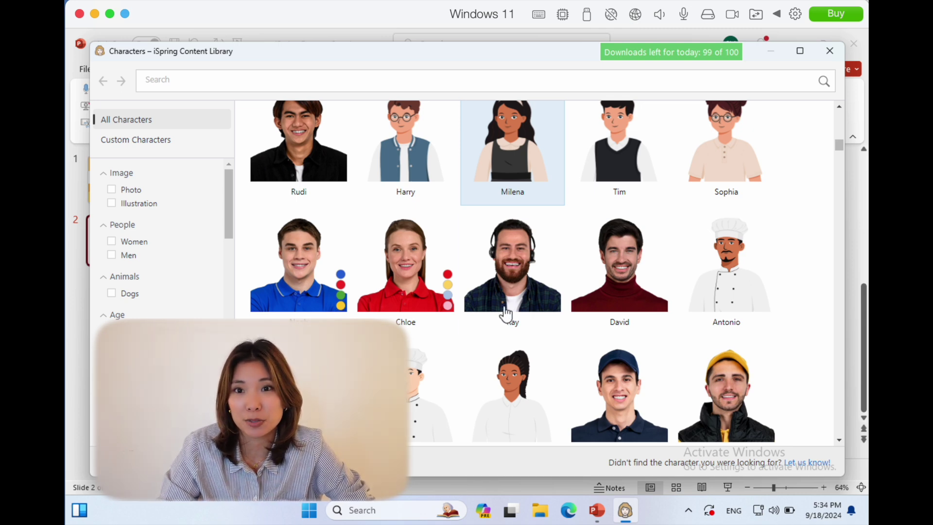
{"action": "scroll", "coordinate": [607, 267], "scroll_direction": "down", "scroll_amount": 5}
{"action": "scroll", "coordinate": [185, 313], "scroll_direction": "down", "scroll_amount": 12}
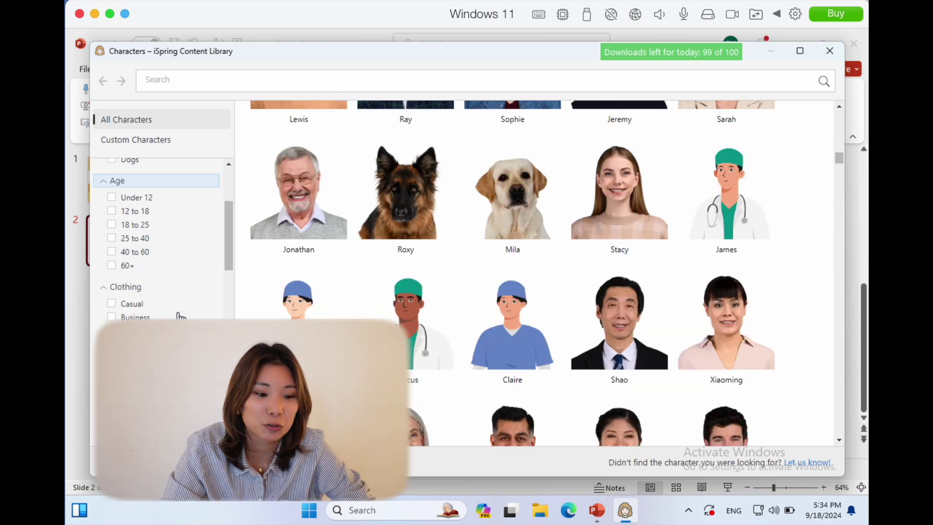
{"action": "scroll", "coordinate": [185, 309], "scroll_direction": "down", "scroll_amount": 3}
{"action": "scroll", "coordinate": [624, 255], "scroll_direction": "down", "scroll_amount": 4}
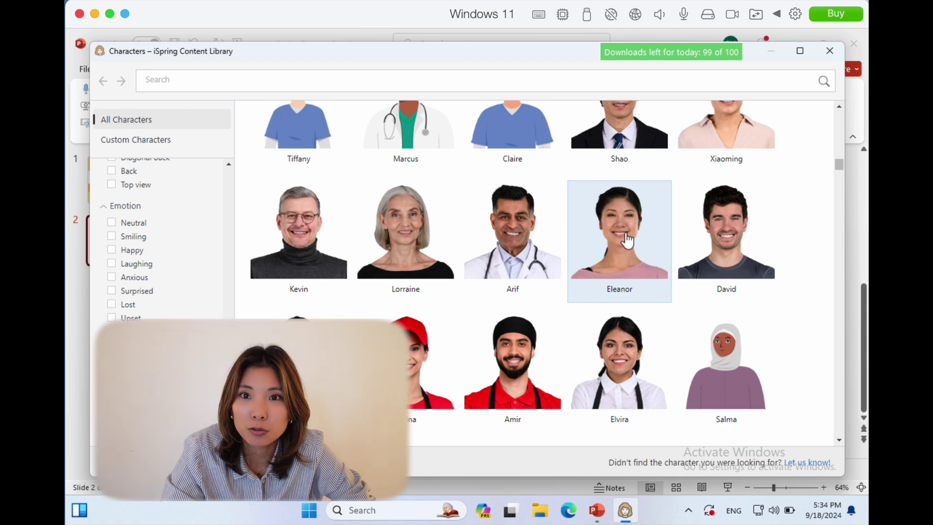
{"action": "left_click", "coordinate": [620, 239]}
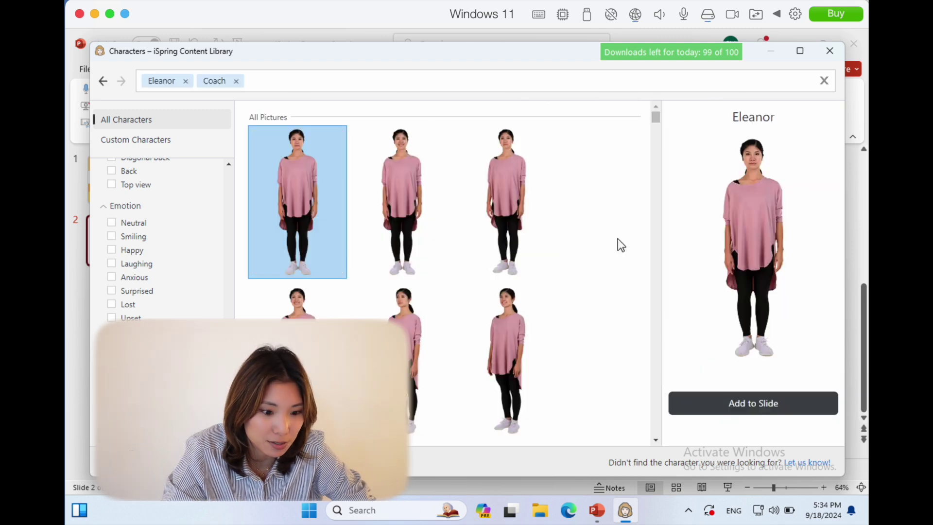
- Review Eleanor's pose thumbnails and add her standing pose to slide 2
{"action": "scroll", "coordinate": [404, 244], "scroll_direction": "down", "scroll_amount": 5}
{"action": "scroll", "coordinate": [481, 286], "scroll_direction": "down", "scroll_amount": 3}
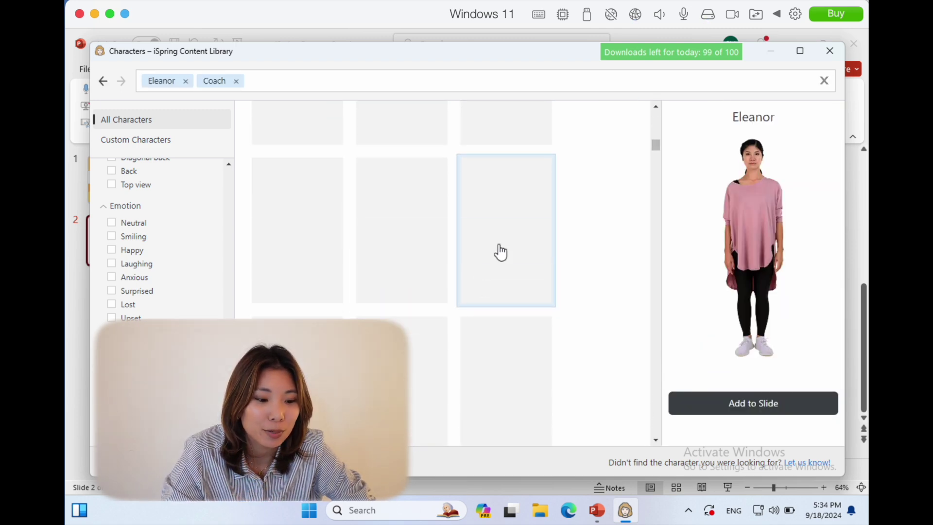
{"action": "scroll", "coordinate": [510, 214], "scroll_direction": "up", "scroll_amount": 3}
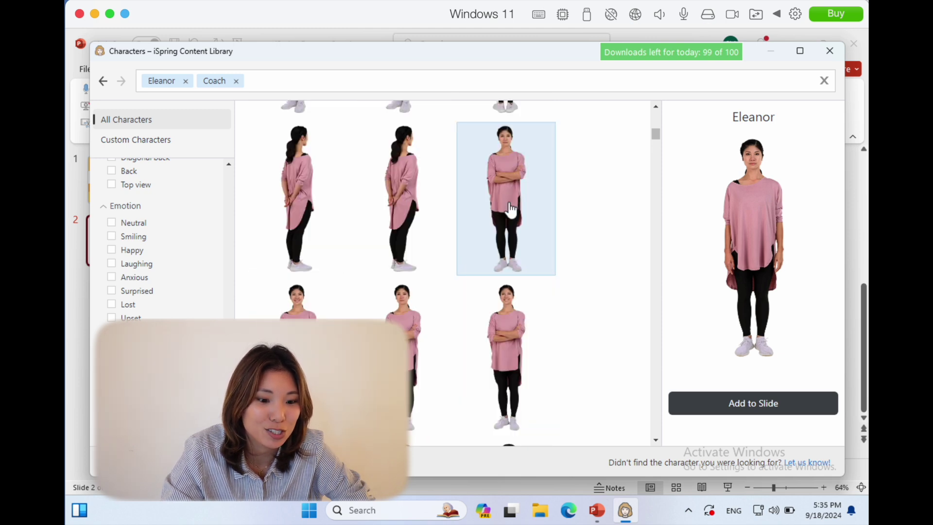
{"action": "scroll", "coordinate": [531, 260], "scroll_direction": "down", "scroll_amount": 3}
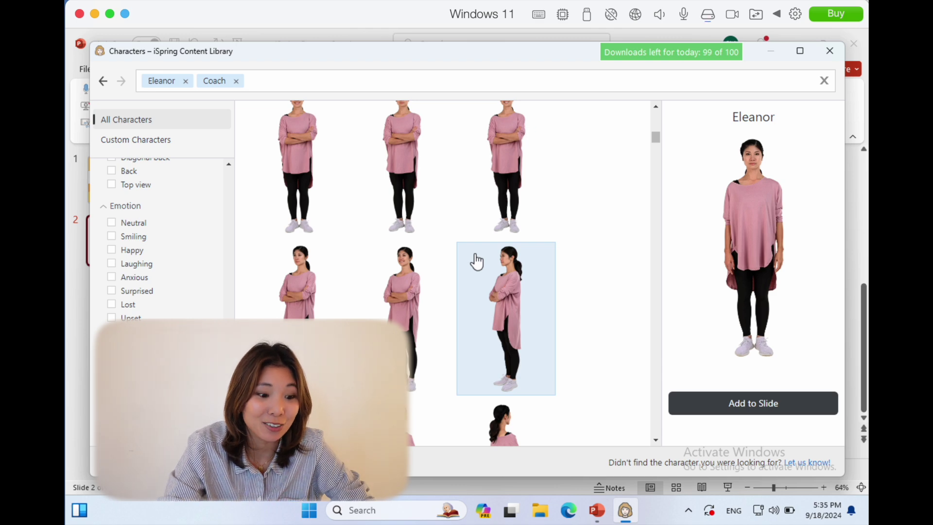
{"action": "scroll", "coordinate": [476, 261], "scroll_direction": "up", "scroll_amount": 3}
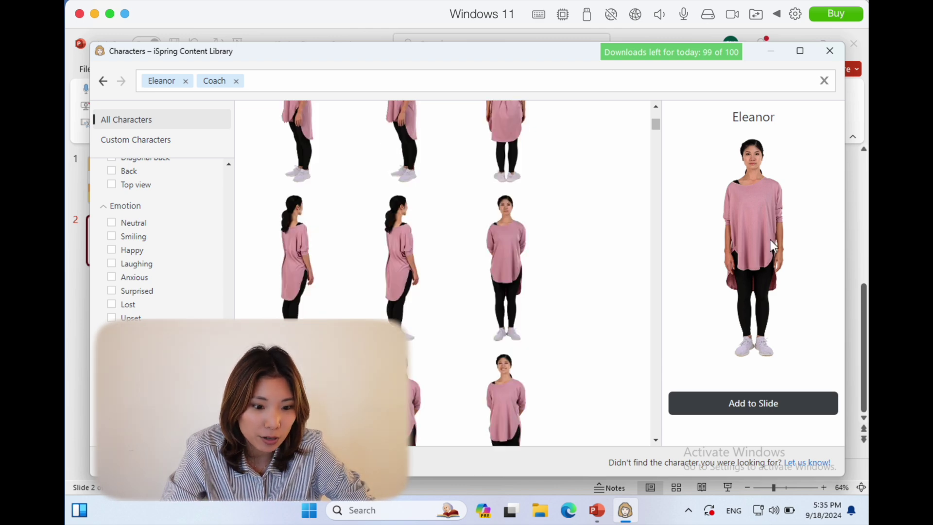
{"action": "left_click", "coordinate": [746, 416]}
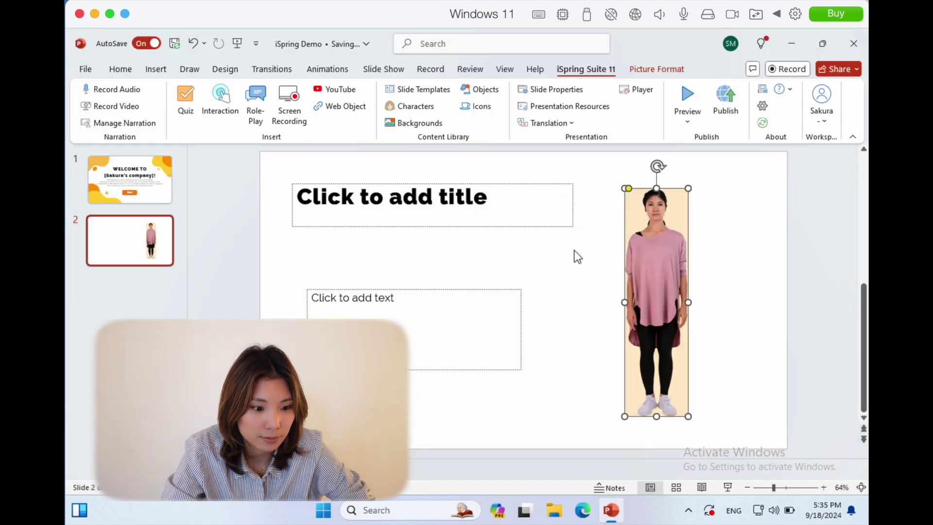
- Shift the Eleanor figure slightly left on slide 2 and dismiss the My Benefits tip
{"action": "left_click_drag", "start_coordinate": [662, 280], "coordinate": [638, 277]}
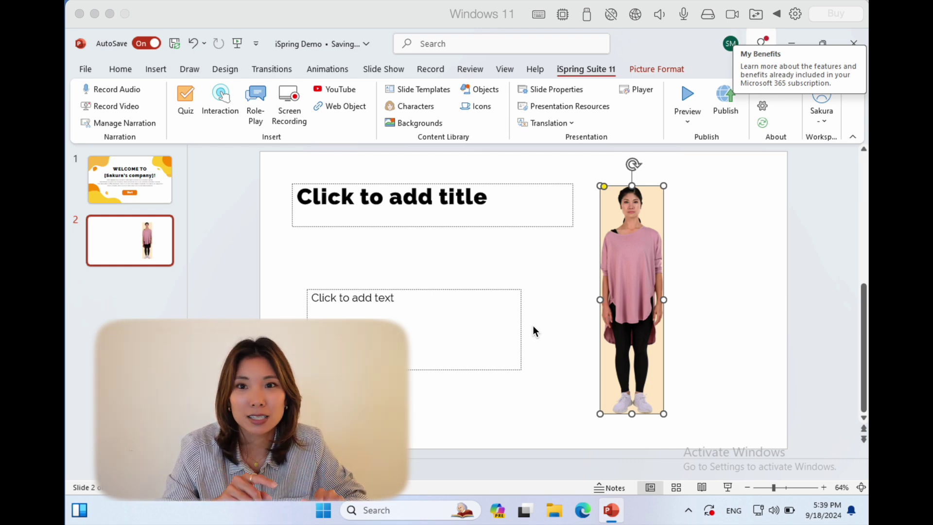
{"action": "left_click", "coordinate": [570, 80]}
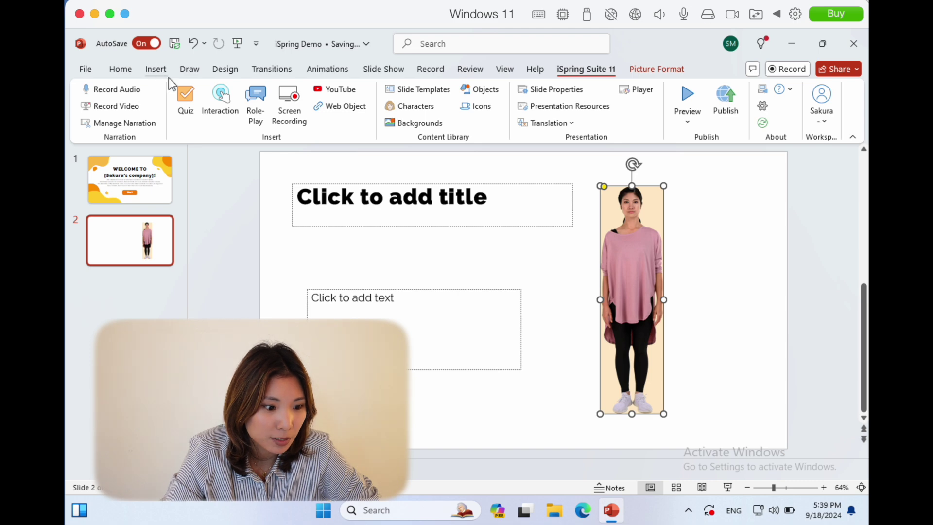
{"action": "left_click", "coordinate": [219, 108]}
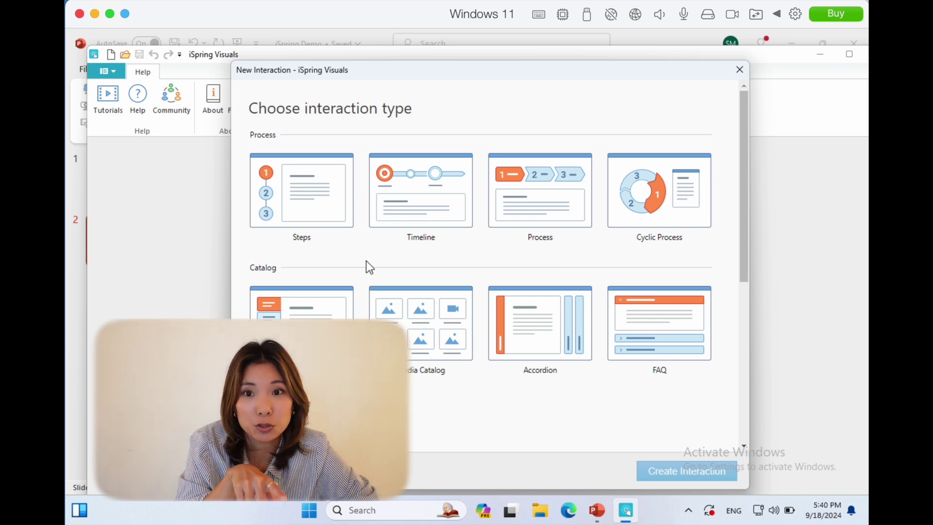
- Create a new Process interaction from the New Interaction dialog
{"action": "scroll", "coordinate": [366, 262], "scroll_direction": "down", "scroll_amount": 1}
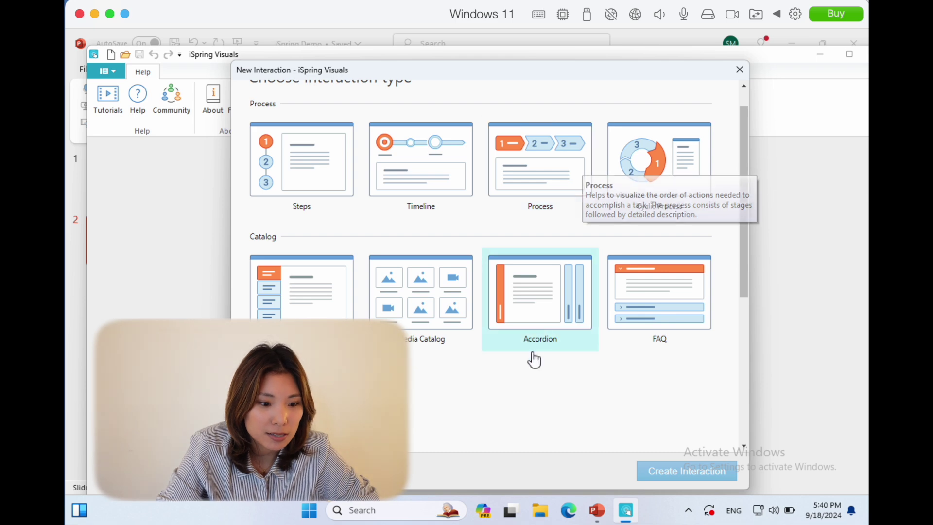
{"action": "scroll", "coordinate": [616, 392], "scroll_direction": "down", "scroll_amount": 1}
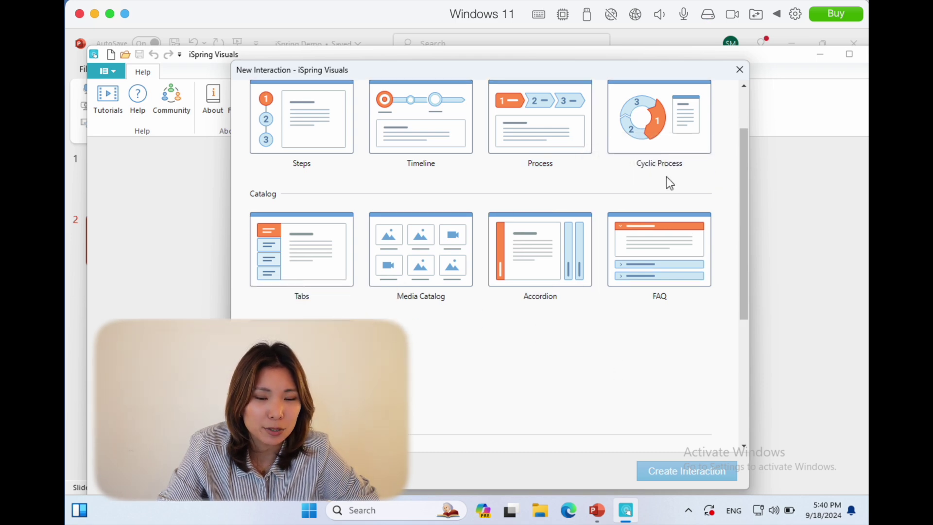
{"action": "scroll", "coordinate": [616, 312], "scroll_direction": "down", "scroll_amount": 5}
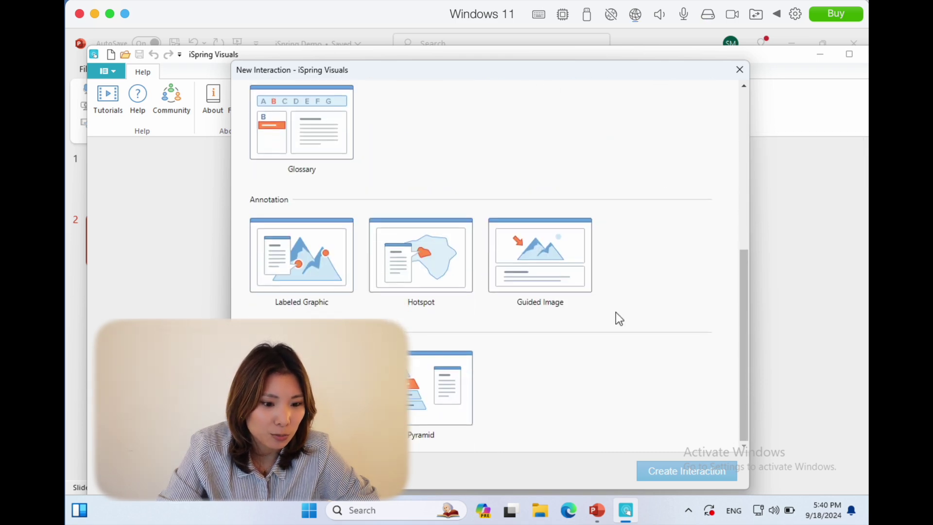
{"action": "scroll", "coordinate": [562, 286], "scroll_direction": "up", "scroll_amount": 10}
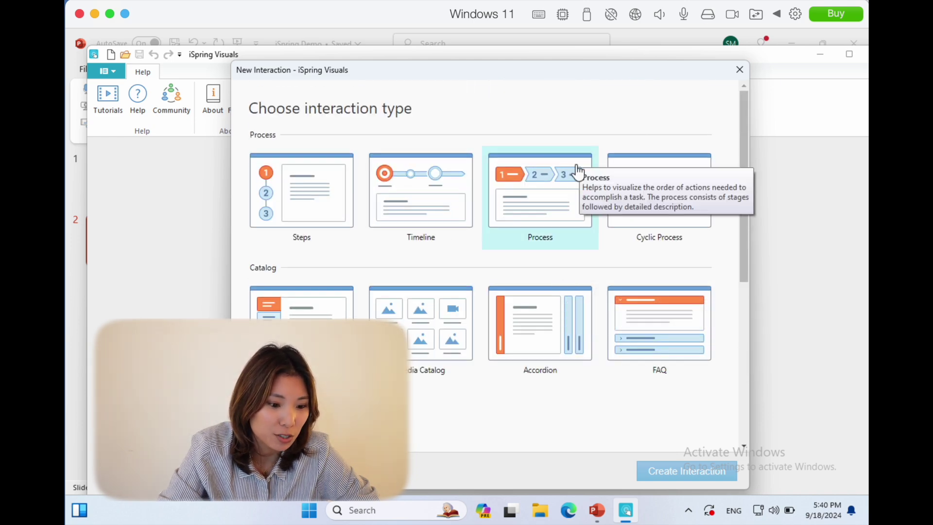
{"action": "scroll", "coordinate": [481, 124], "scroll_direction": "down", "scroll_amount": 1}
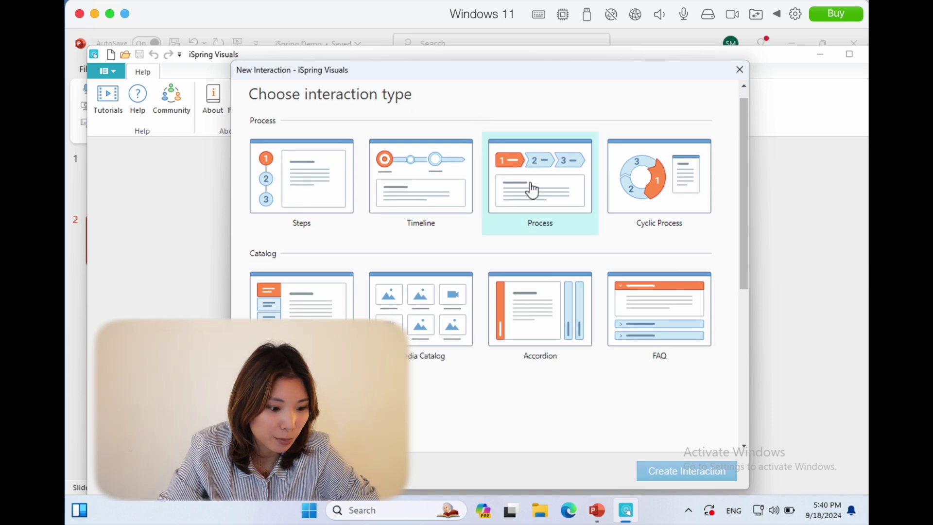
{"action": "left_click", "coordinate": [521, 203]}
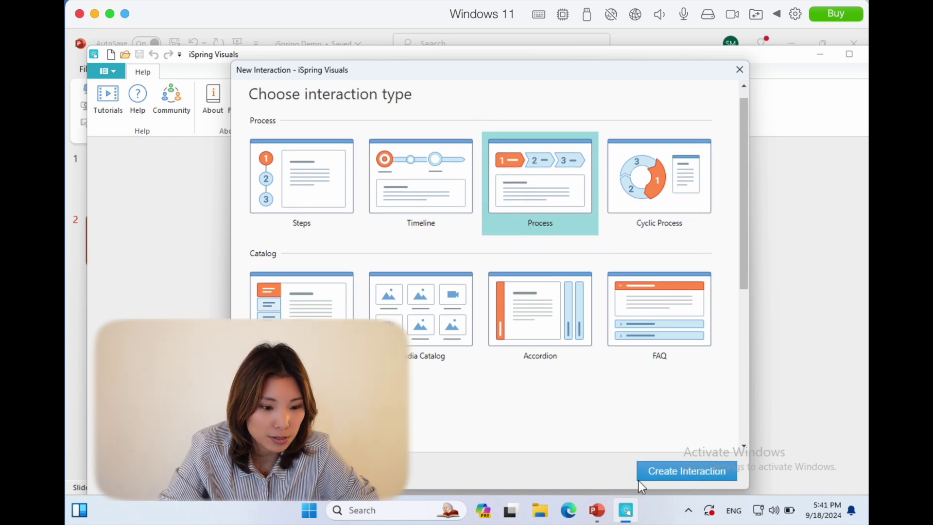
{"action": "left_click", "coordinate": [653, 474]}
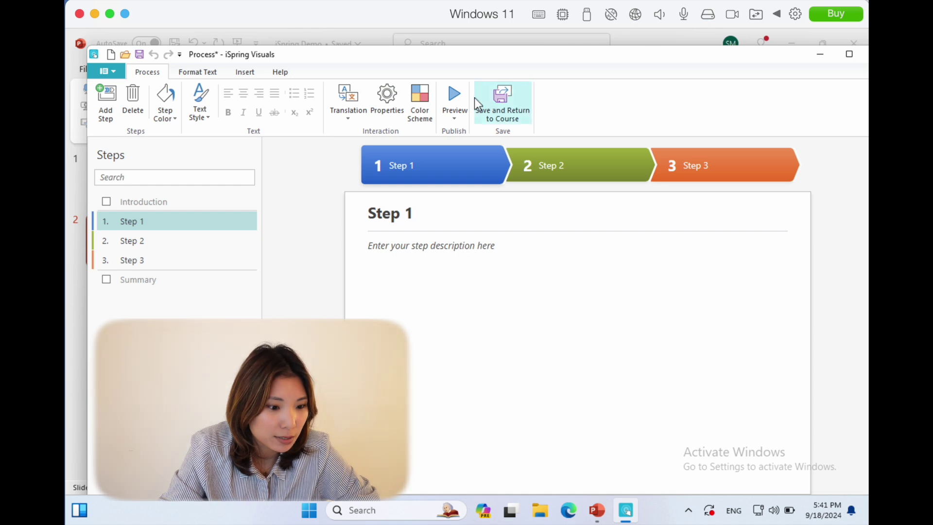
- Apply the customized colour scheme and enable the Introduction and Summary pages
{"action": "left_click", "coordinate": [424, 105]}
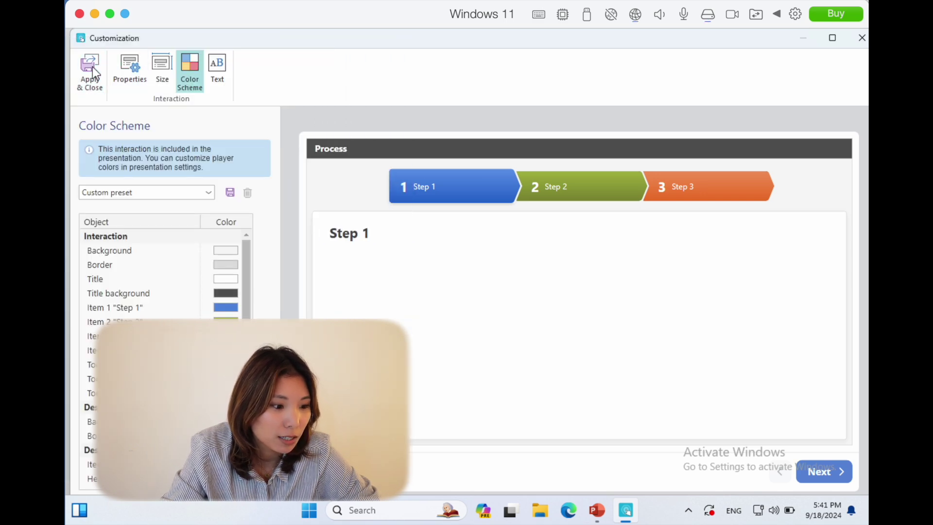
{"action": "left_click", "coordinate": [90, 71]}
{"action": "left_click", "coordinate": [106, 201]}
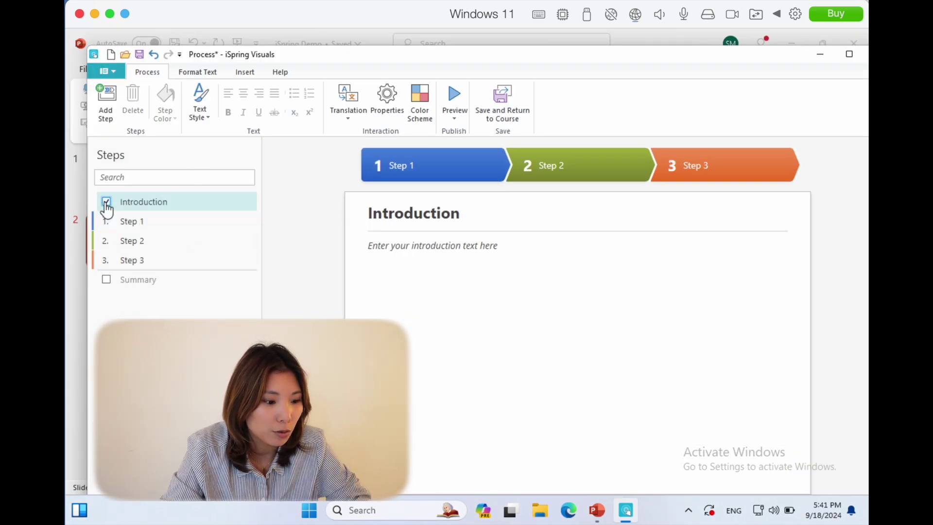
{"action": "left_click", "coordinate": [106, 280]}
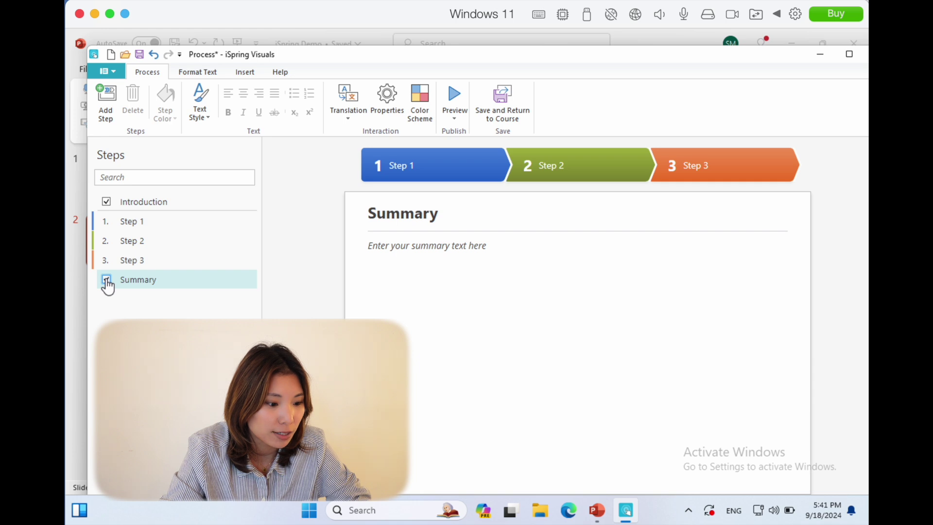
{"action": "left_click", "coordinate": [144, 204]}
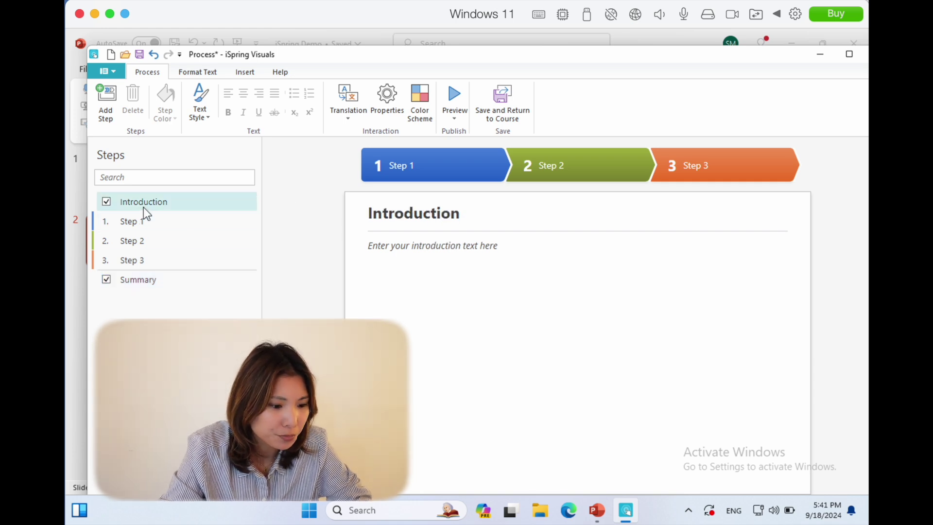
- Set the Introduction text to 'This is an example of a process explanation.'
{"action": "left_click", "coordinate": [467, 242]}
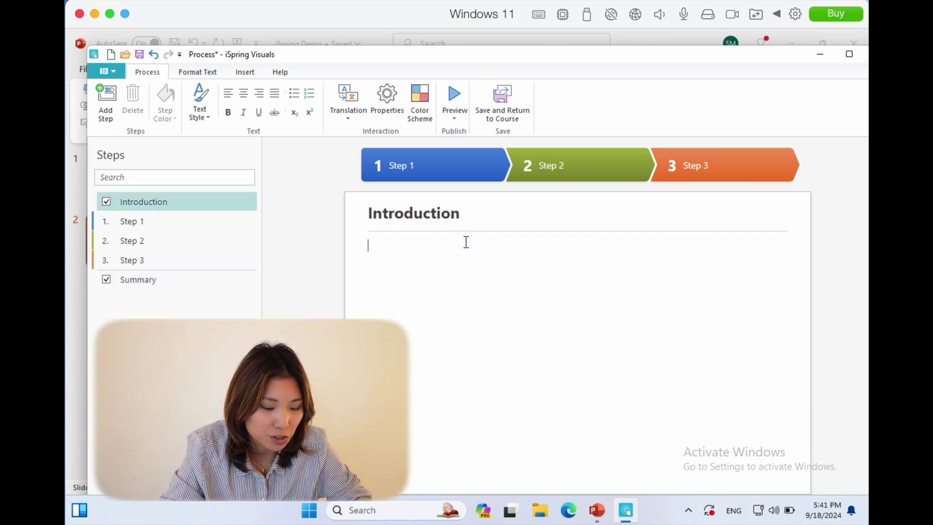
{"action": "type", "text": "This is an example o"}
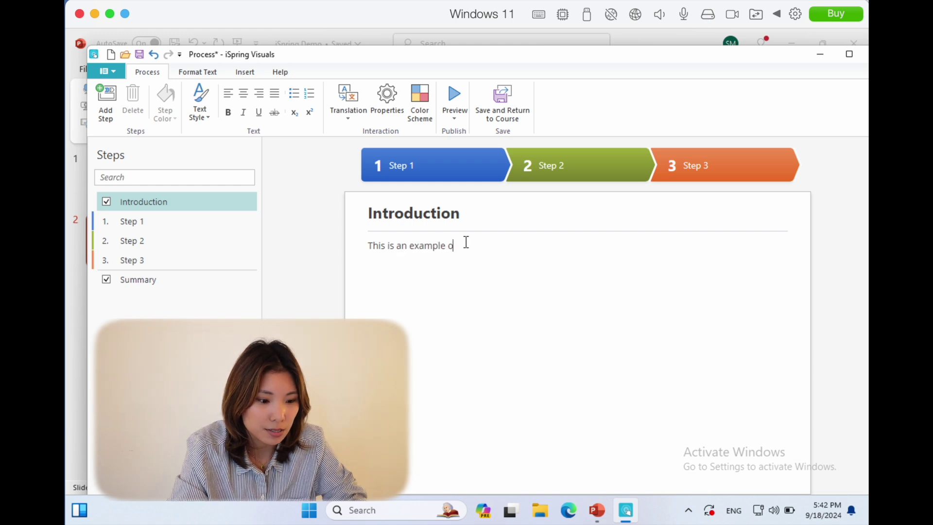
{"action": "type", "text": "f a p"}
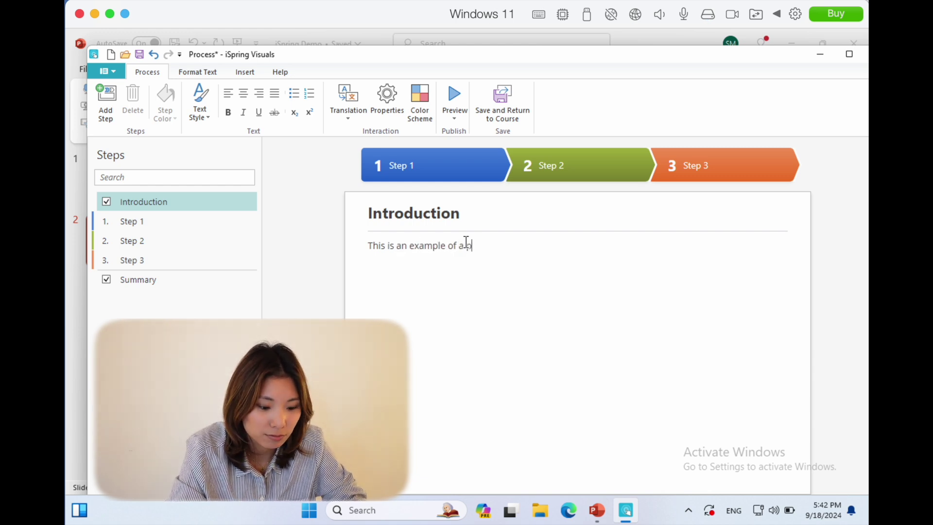
{"action": "type", "text": "rocess explanati"}
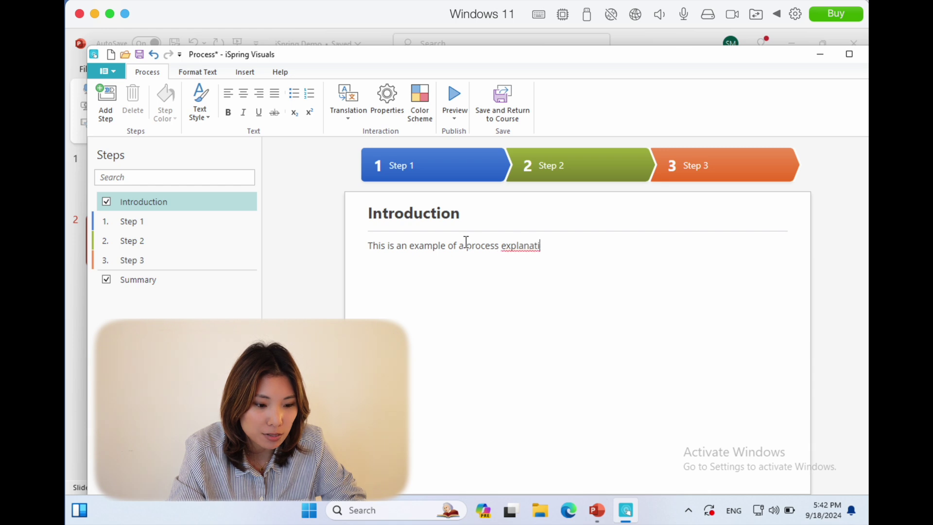
{"action": "type", "text": "on."}
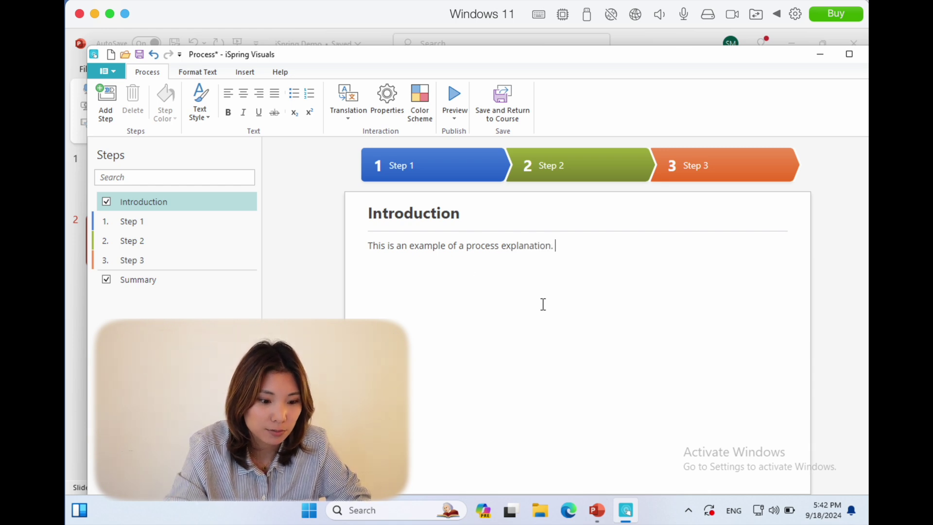
{"action": "left_click", "coordinate": [147, 227]}
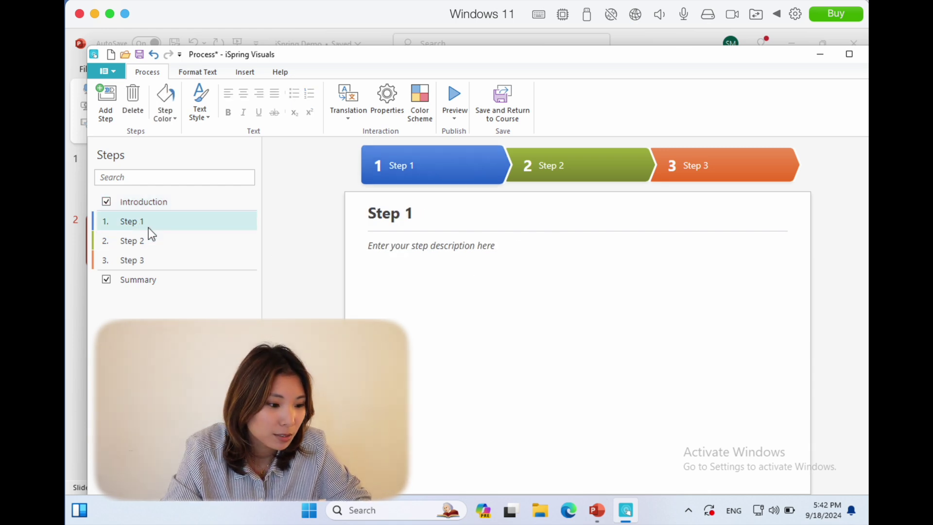
{"action": "left_click", "coordinate": [159, 244]}
{"action": "left_click", "coordinate": [164, 260]}
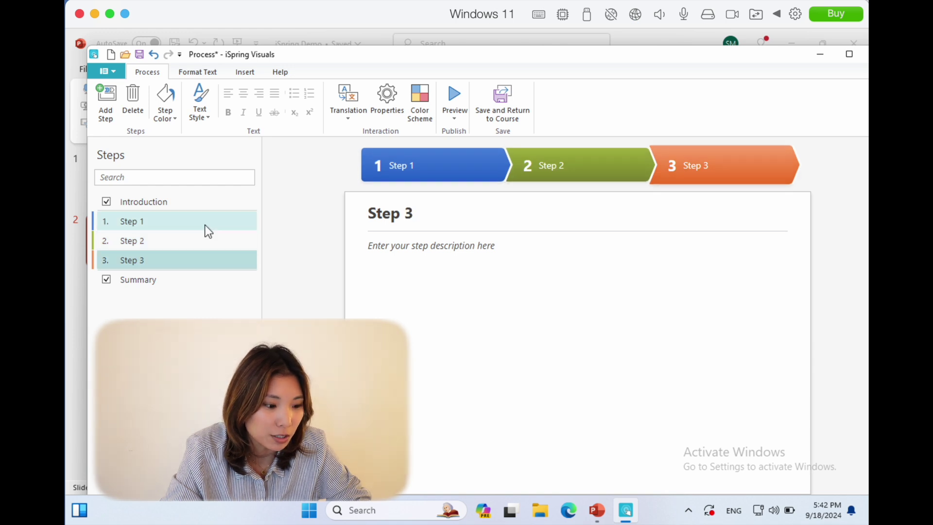
- Write 'Thanks for doing this interaction' on the Summary page
{"action": "left_click", "coordinate": [153, 285]}
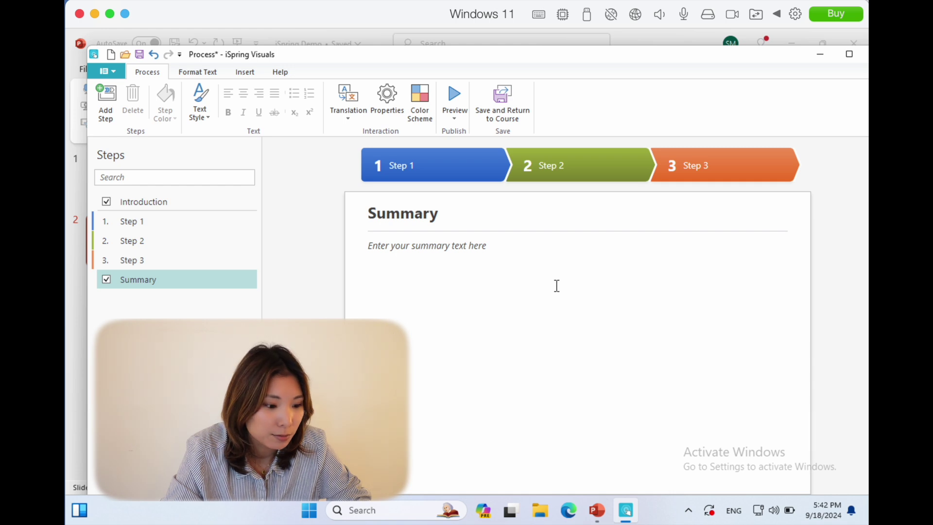
{"action": "left_click", "coordinate": [471, 264]}
{"action": "type", "text": "Thanks "}
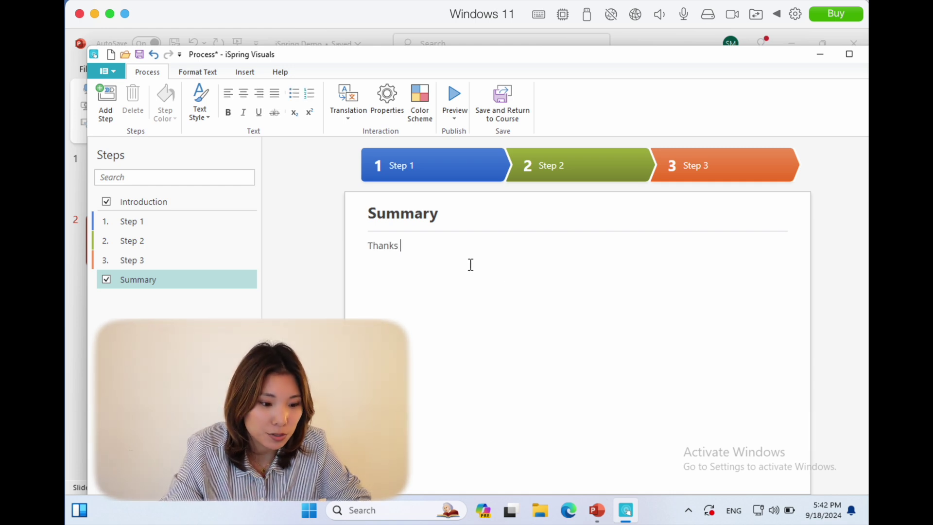
{"action": "type", "text": "for "}
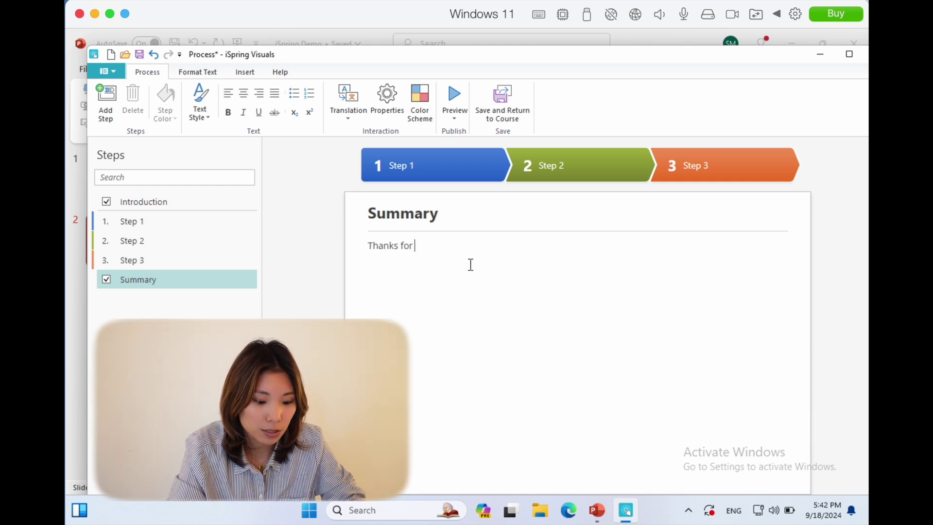
{"action": "type", "text": "doing this interac"}
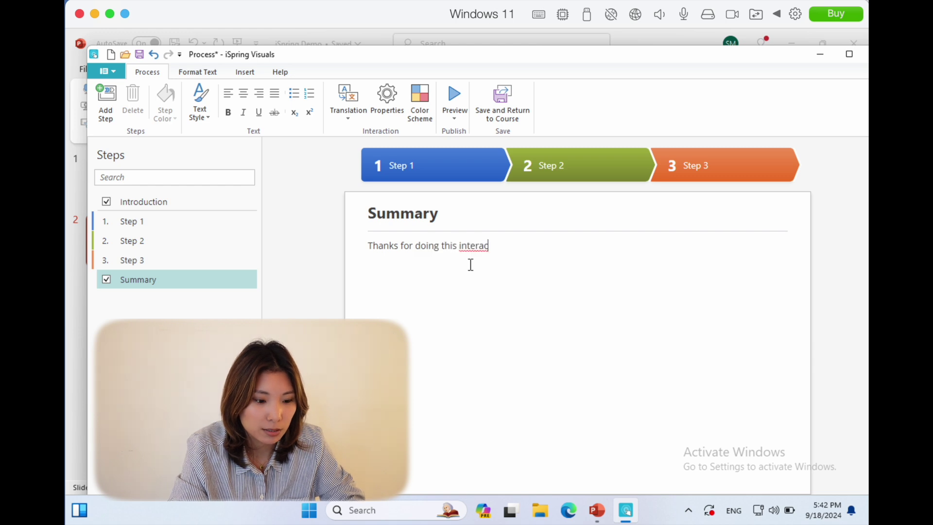
{"action": "type", "text": "tion!"}
{"action": "key", "text": "Page_Up"}
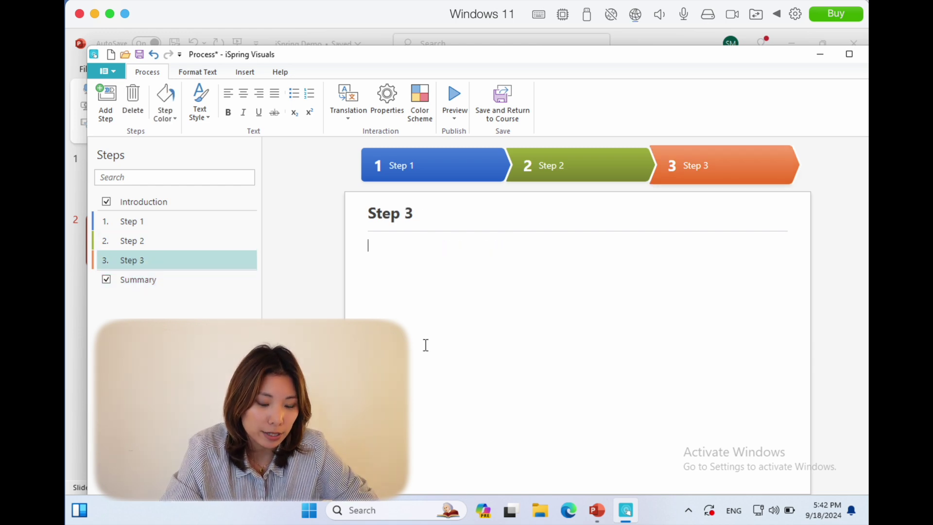
{"action": "left_click", "coordinate": [153, 223]}
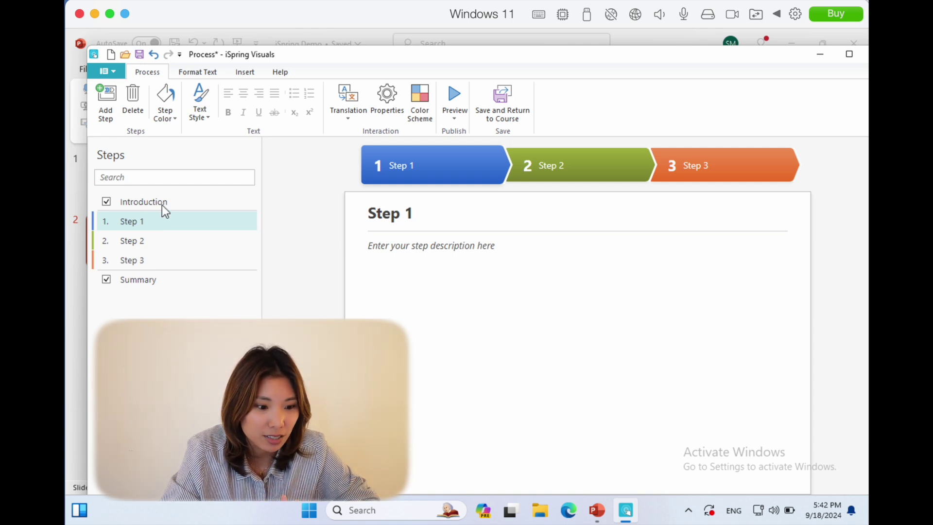
- Preview the interaction in landscape and portrait tablet layouts, then back on desktop
{"action": "left_click", "coordinate": [456, 100]}
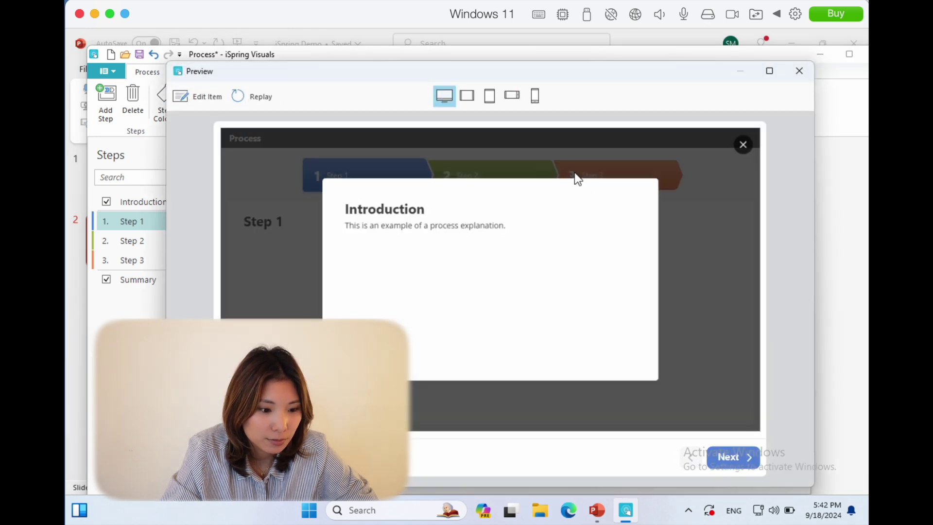
{"action": "left_click", "coordinate": [468, 95]}
{"action": "left_click", "coordinate": [496, 94]}
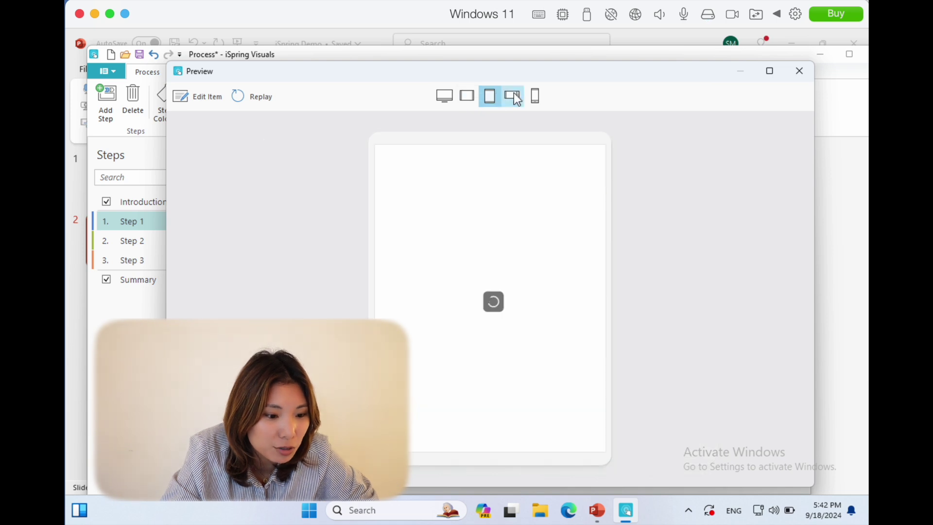
{"action": "left_click", "coordinate": [464, 100]}
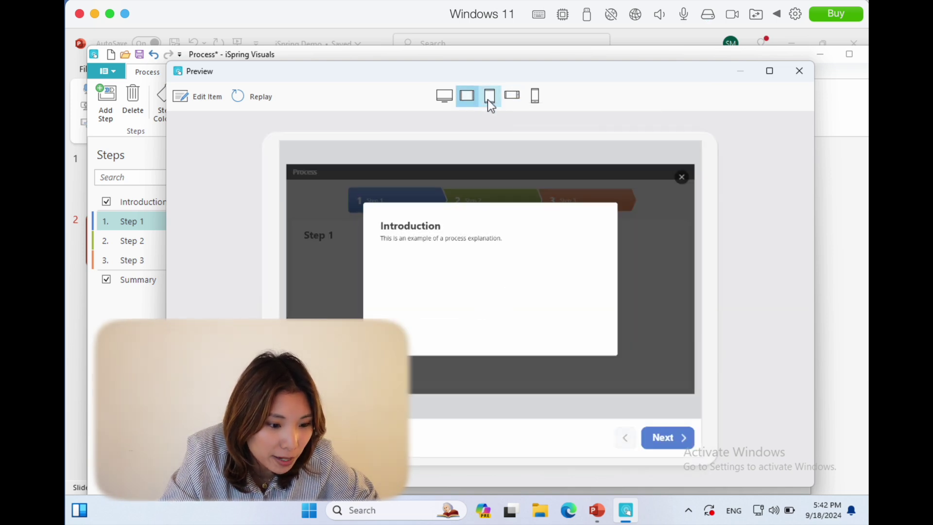
{"action": "left_click", "coordinate": [488, 100]}
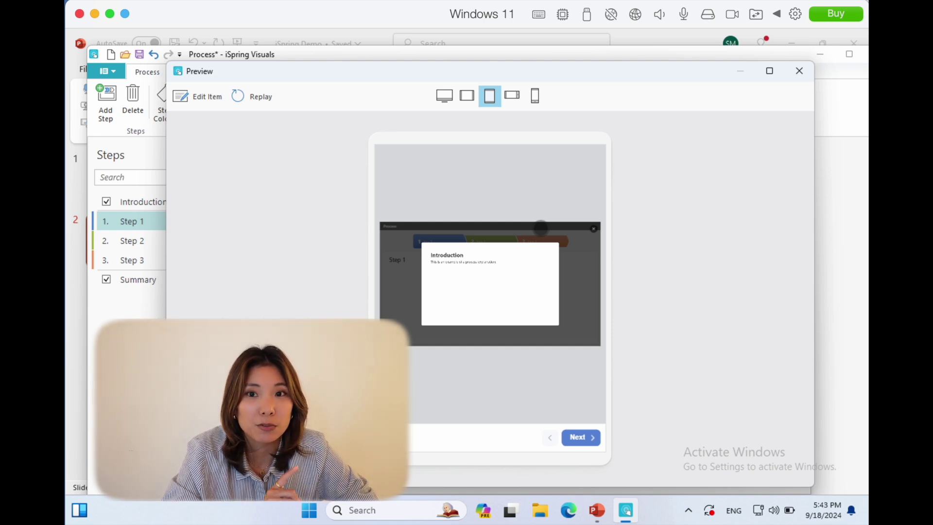
{"action": "left_click", "coordinate": [450, 95]}
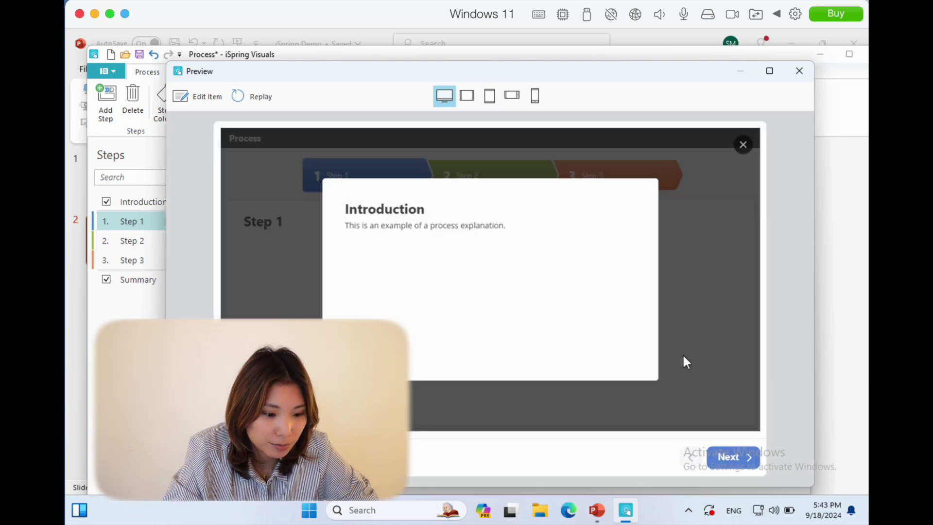
- Step through the preview to the Summary and return to the editor
{"action": "left_click", "coordinate": [727, 461]}
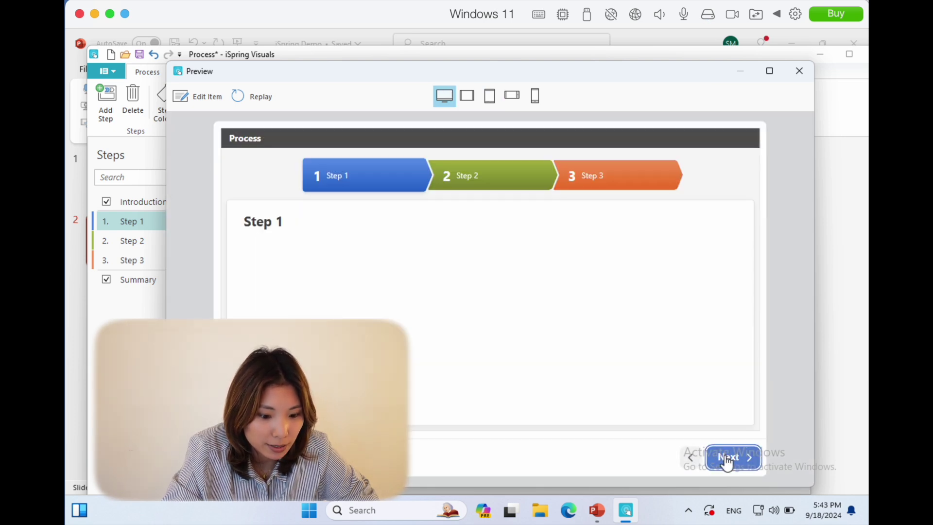
{"action": "left_click", "coordinate": [727, 459]}
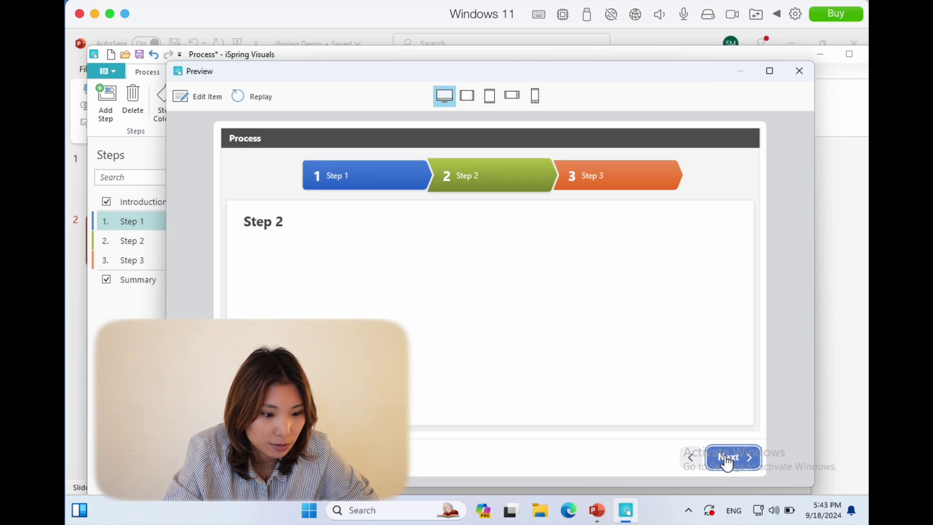
{"action": "left_click", "coordinate": [727, 459]}
{"action": "left_click", "coordinate": [727, 459]}
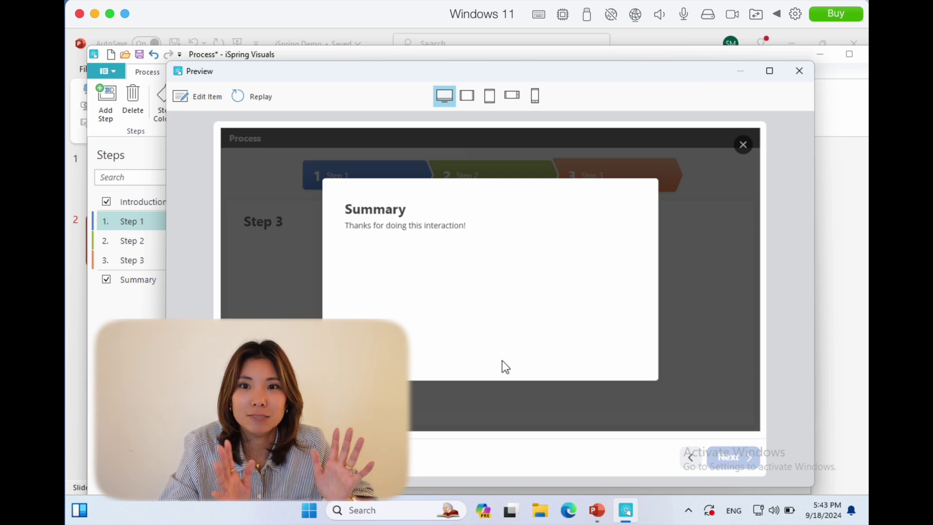
{"action": "left_click", "coordinate": [800, 71]}
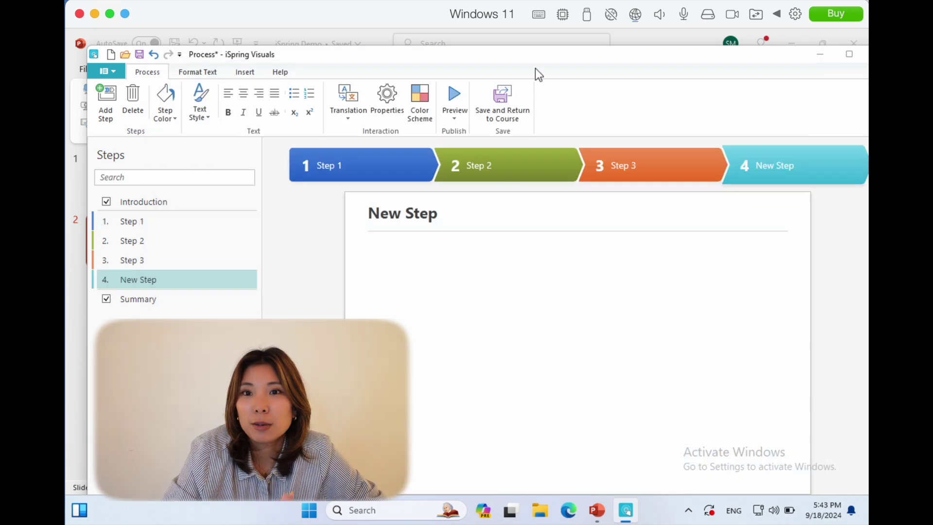
- Return the Process interaction to slide 2, then deselect it so AutoSave can finish
{"action": "left_click", "coordinate": [507, 107]}
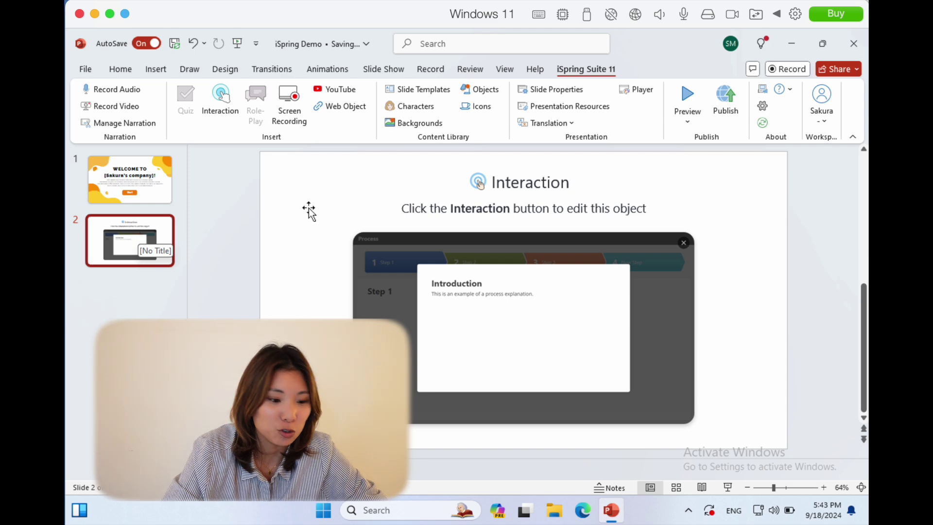
{"action": "left_click", "coordinate": [515, 354]}
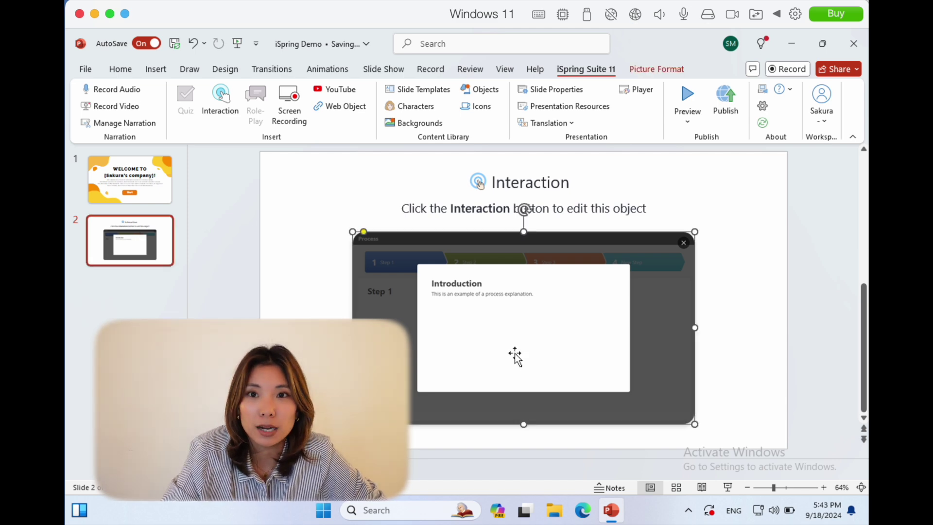
{"action": "left_click", "coordinate": [765, 252]}
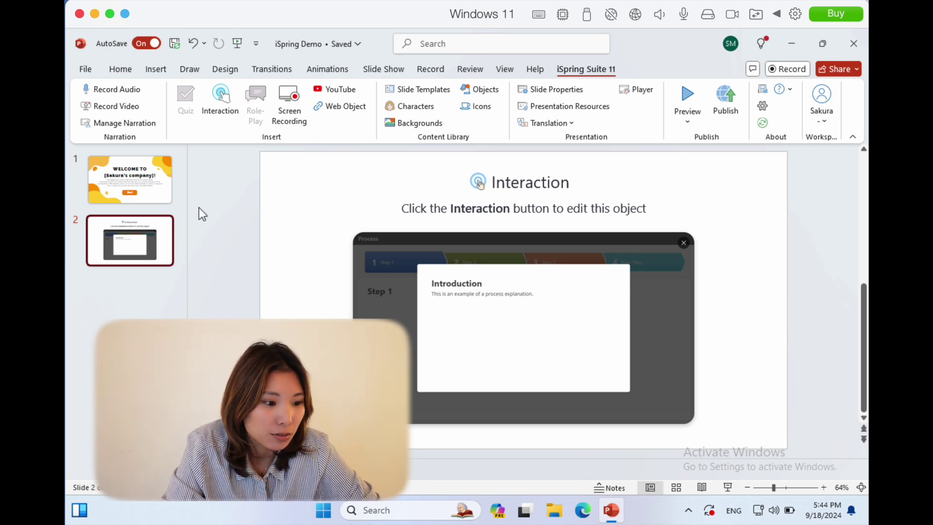
- Insert slide 3 using the Welcome Message layout from the Insert tab's New Slide gallery
{"action": "left_click", "coordinate": [156, 70]}
{"action": "left_click", "coordinate": [98, 121]}
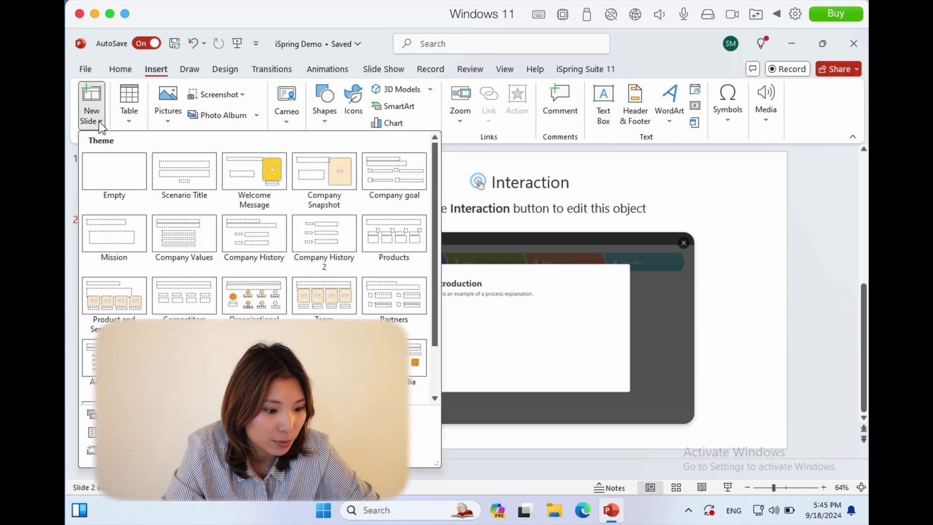
{"action": "scroll", "coordinate": [234, 262], "scroll_direction": "down", "scroll_amount": 1}
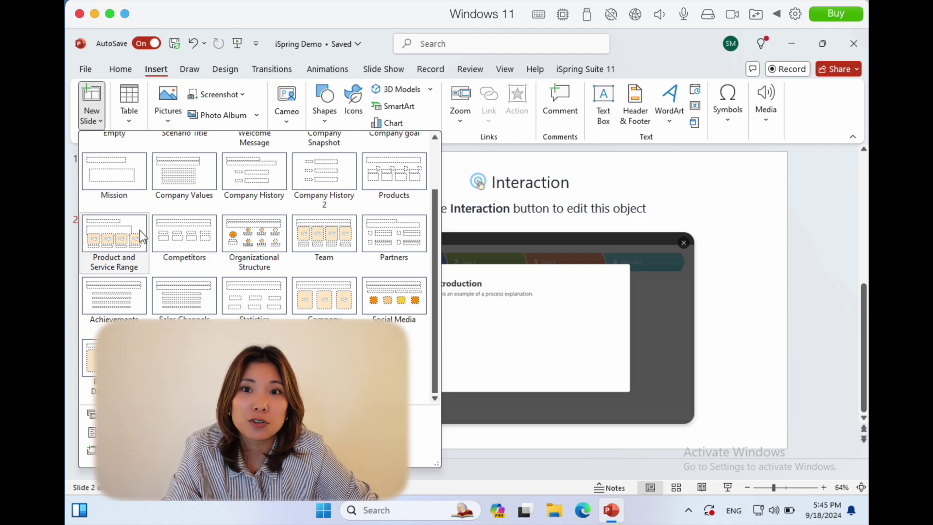
{"action": "scroll", "coordinate": [139, 230], "scroll_direction": "up", "scroll_amount": 1}
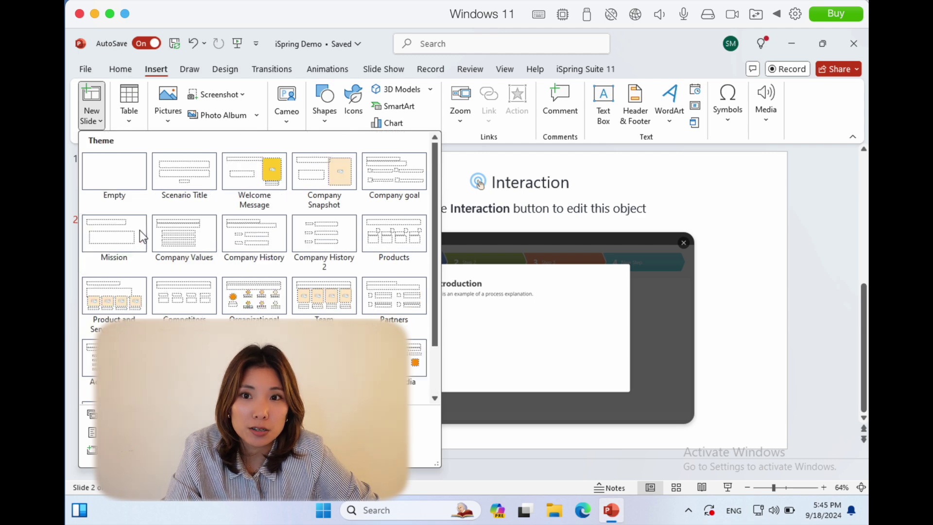
{"action": "left_click", "coordinate": [252, 181]}
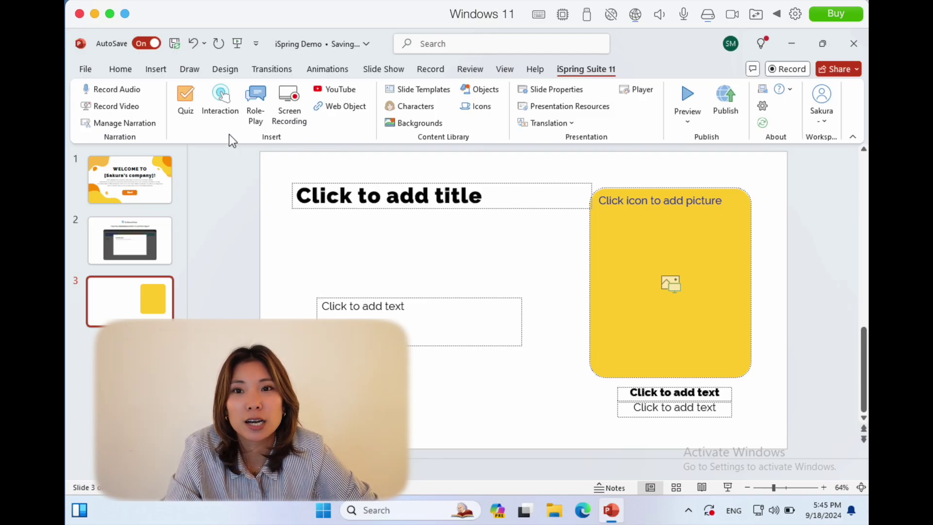
- Create a new Untitled Quiz in QuizMaker and preview the question types in the Question gallery
{"action": "left_click", "coordinate": [185, 102]}
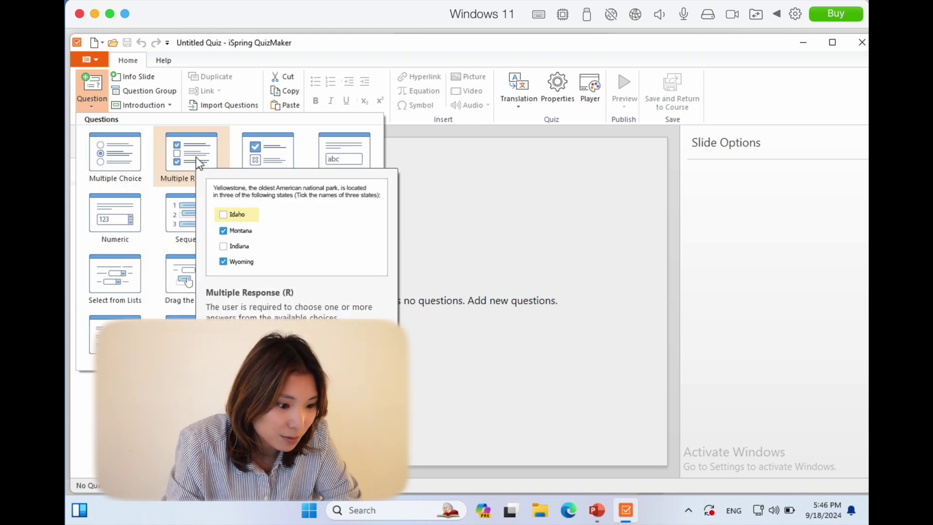
{"action": "mouse_move", "coordinate": [283, 151]}
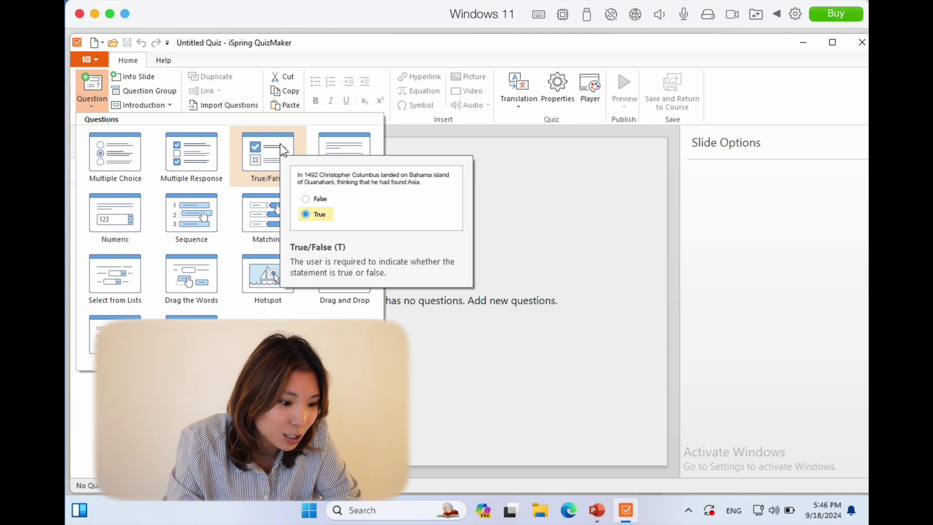
{"action": "mouse_move", "coordinate": [276, 209]}
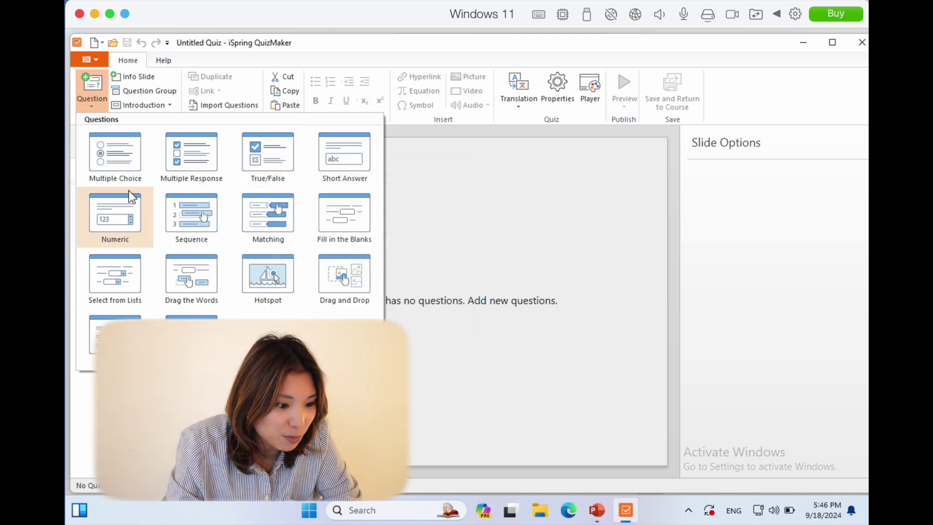
{"action": "mouse_move", "coordinate": [131, 197]}
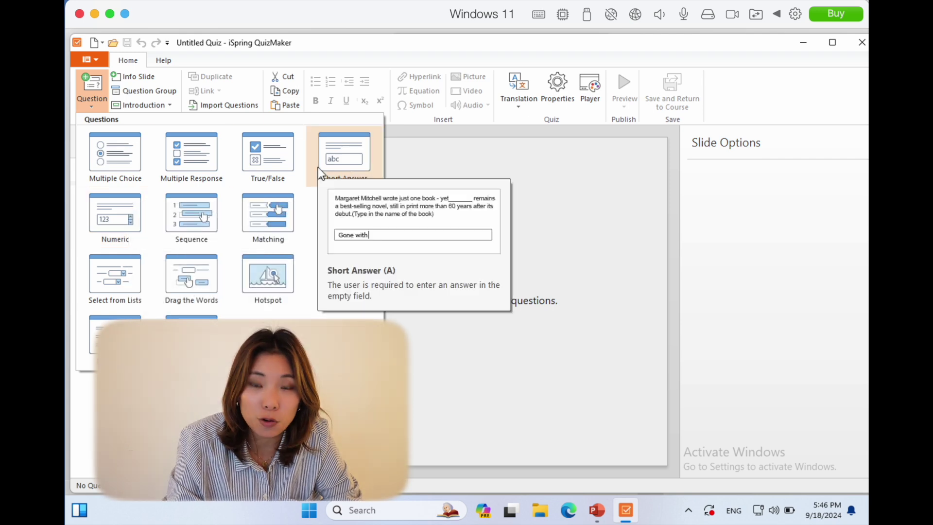
- Add a True/False question reading 'True or false: my cat is cute.' with True correct
{"action": "left_click", "coordinate": [267, 154]}
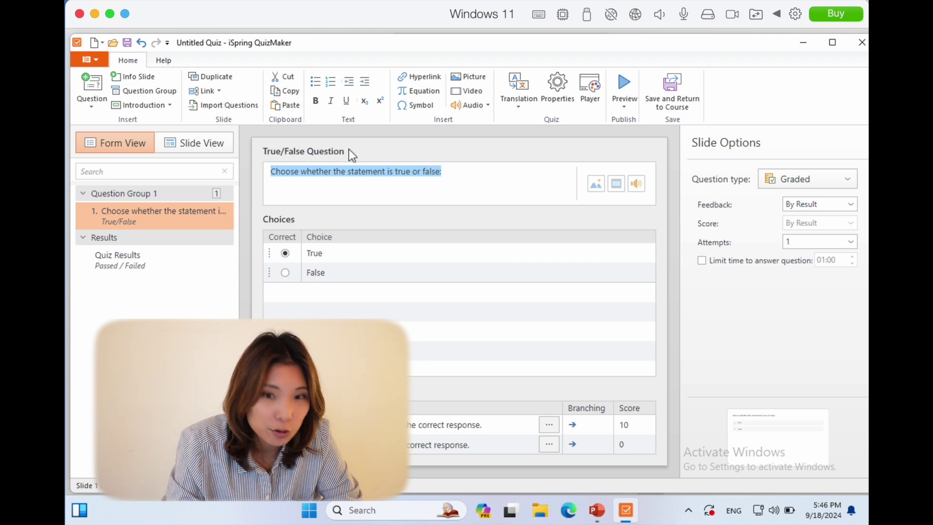
{"action": "left_click", "coordinate": [471, 171]}
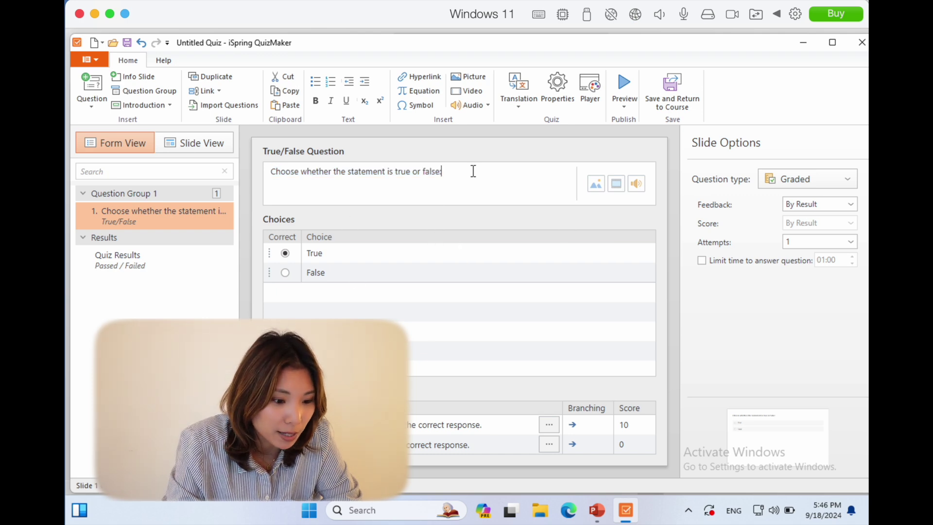
{"action": "left_click_drag", "start_coordinate": [471, 171], "coordinate": [249, 156]}
{"action": "type", "text": "Tr"}
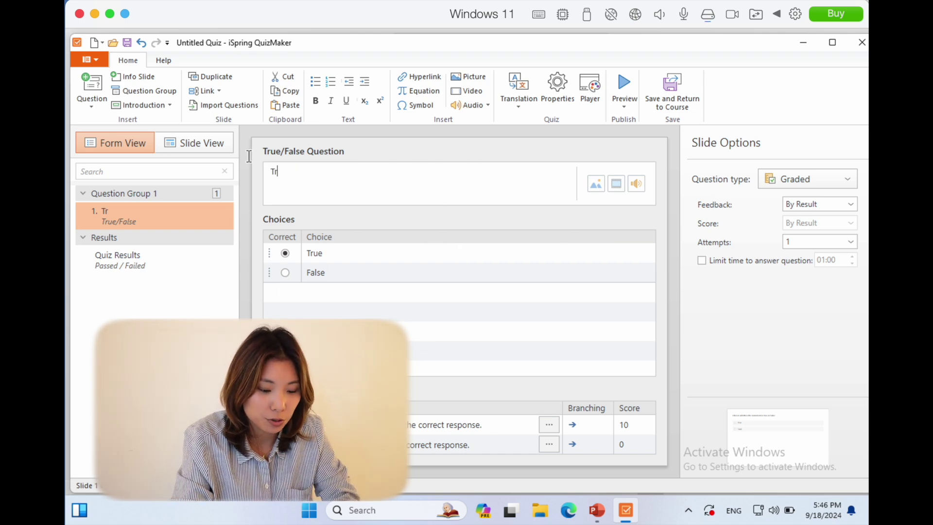
{"action": "type", "text": "ue or false"}
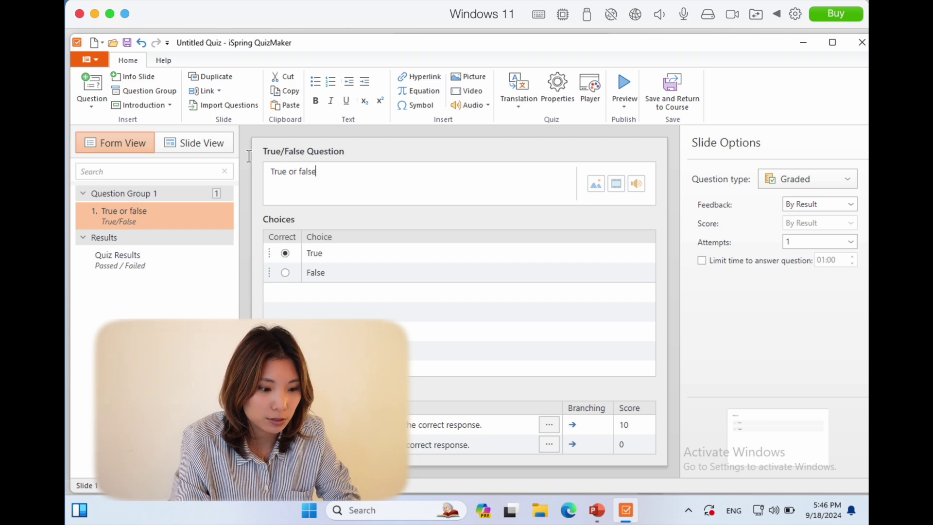
{"action": "type", "text": ": my "}
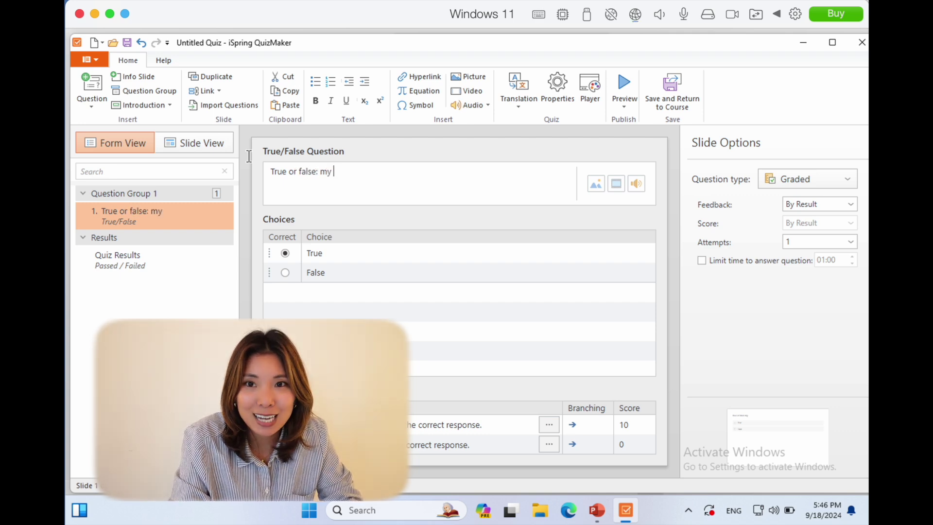
{"action": "type", "text": "cat is cute."}
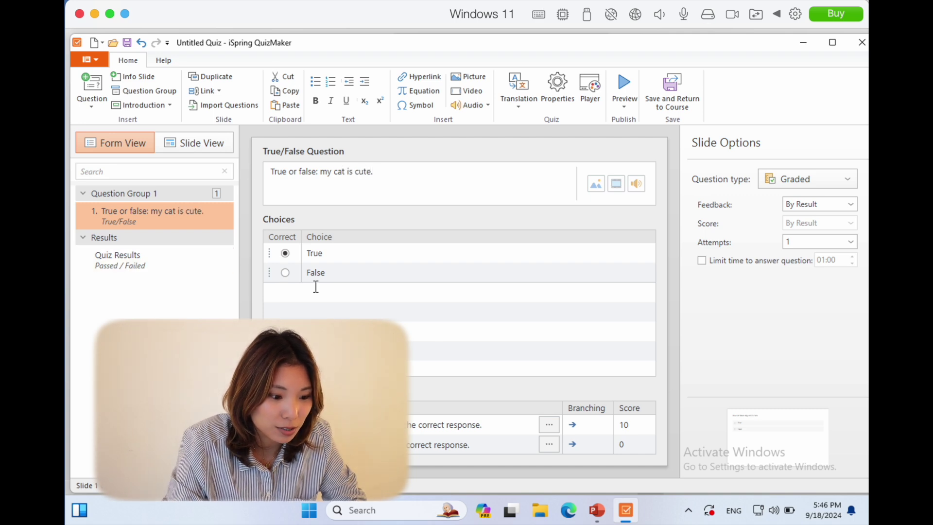
{"action": "left_click", "coordinate": [279, 248]}
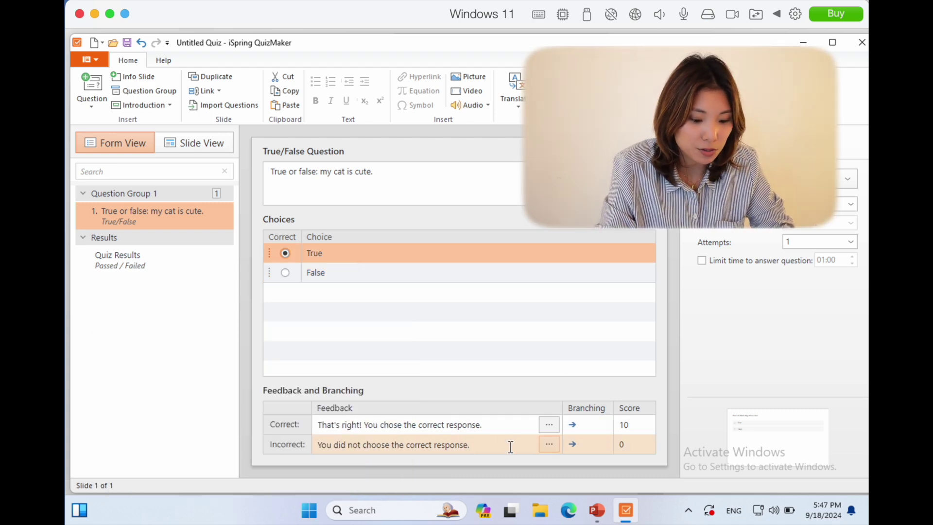
- Change the correct-answer feedback to '100% correct! Good job!' and leave the incorrect feedback unchanged
{"action": "left_click", "coordinate": [496, 425]}
{"action": "key", "text": "BackSpace"}
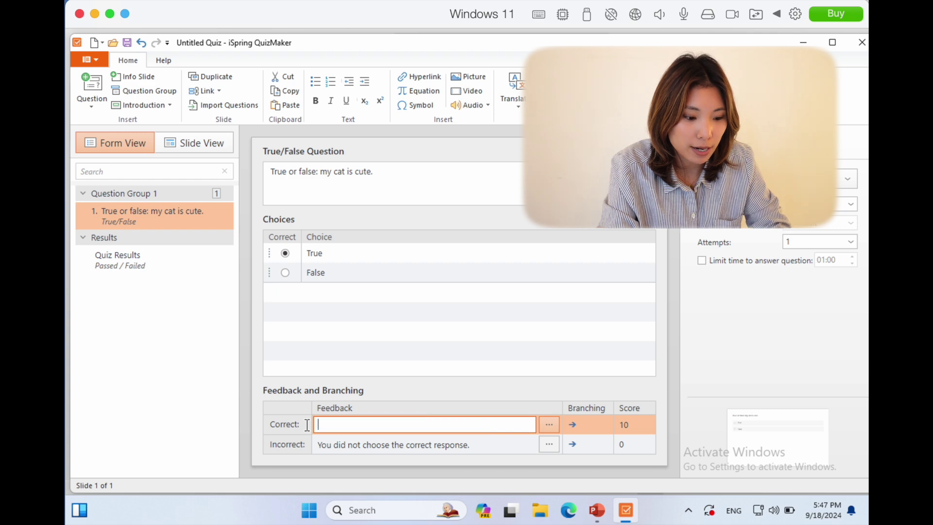
{"action": "type", "text": "100% coo"}
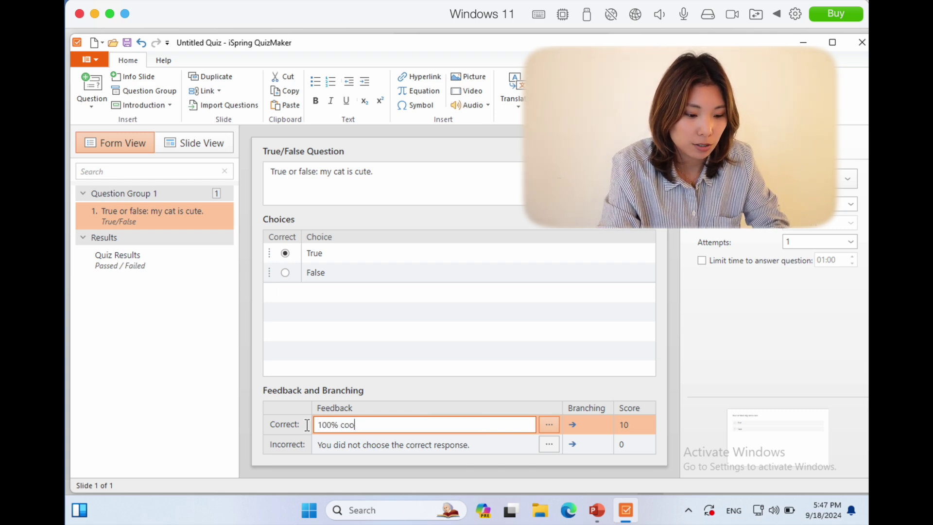
{"action": "type", "text": "rect! Good job!"}
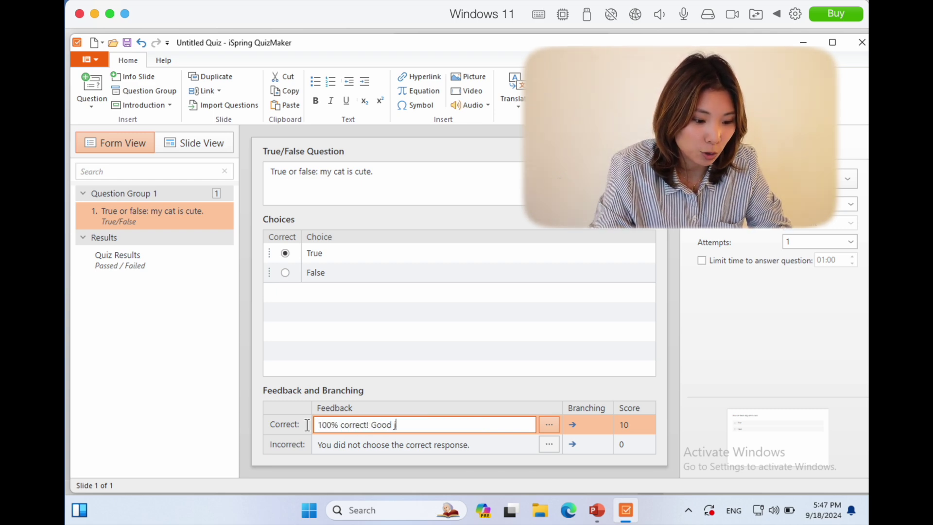
{"action": "left_click", "coordinate": [437, 443]}
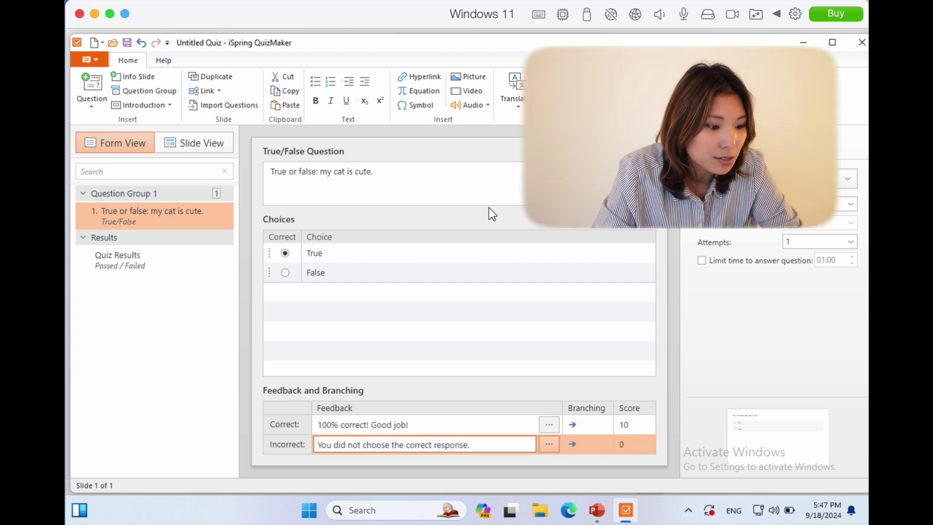
{"action": "left_click", "coordinate": [152, 209]}
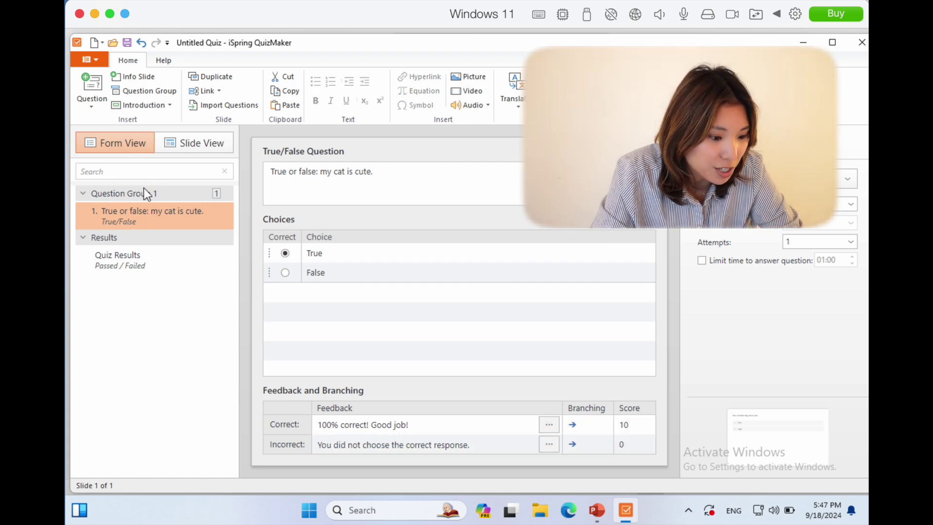
- Add Multiple Choice question 2, branch wrong answers to Finish Quiz, and type the prompt 'Question 2'
{"action": "left_click", "coordinate": [91, 108]}
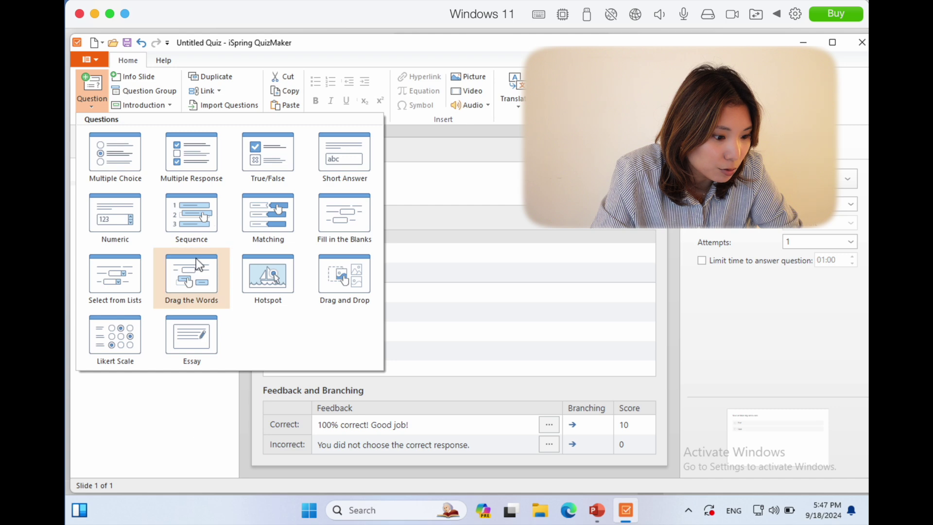
{"action": "left_click", "coordinate": [116, 171]}
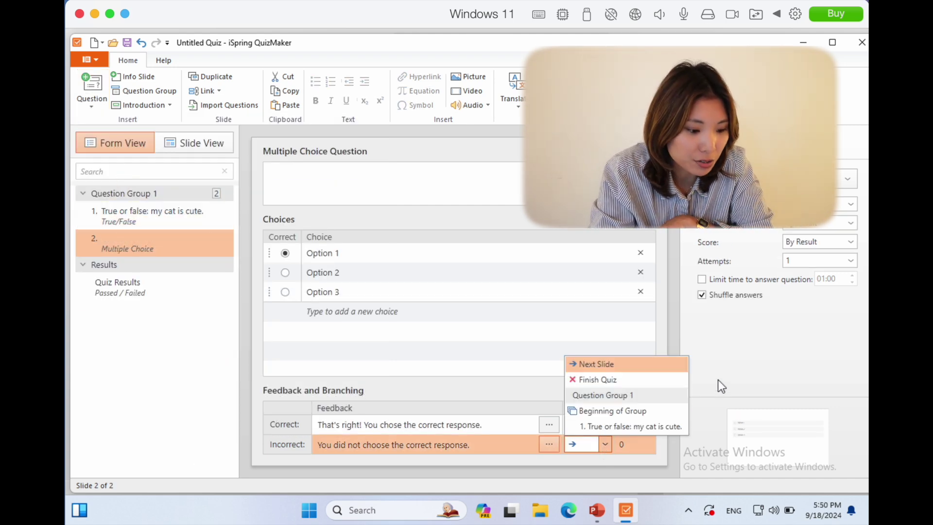
{"action": "left_click", "coordinate": [721, 386]}
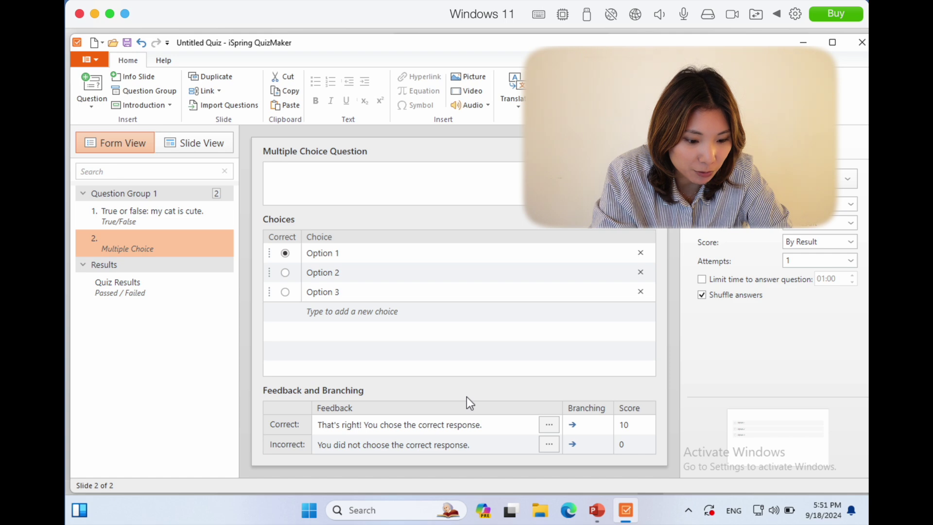
{"action": "left_click", "coordinate": [578, 426]}
{"action": "left_click", "coordinate": [605, 425]}
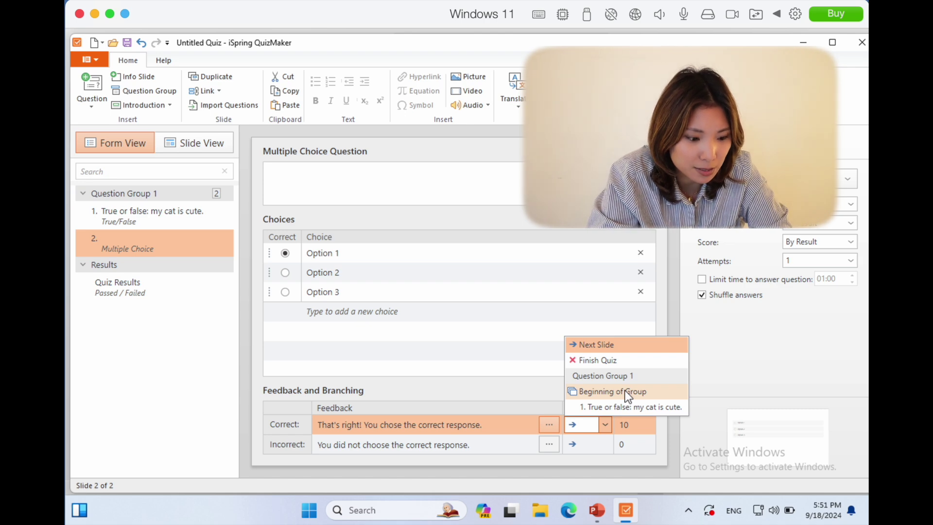
{"action": "left_click", "coordinate": [572, 441]}
{"action": "left_click", "coordinate": [573, 446]}
{"action": "left_click", "coordinate": [609, 445]}
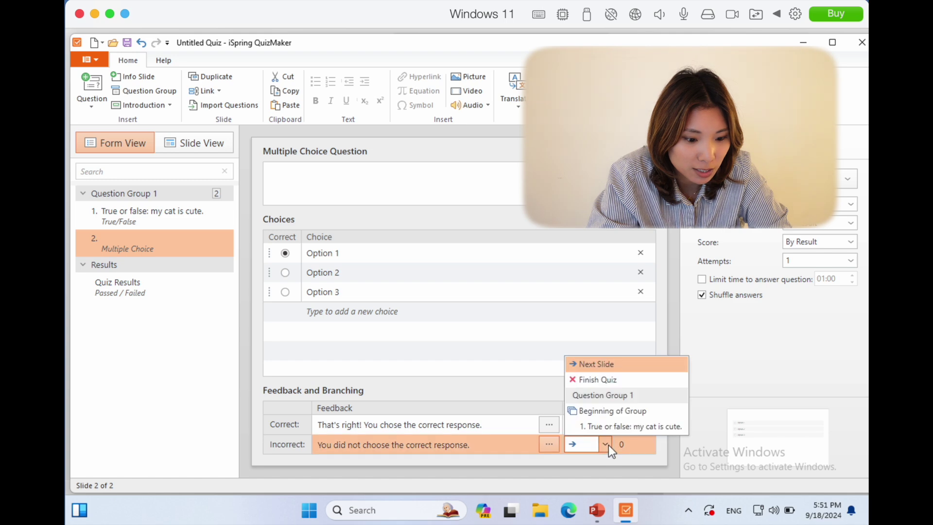
{"action": "left_click", "coordinate": [615, 383]}
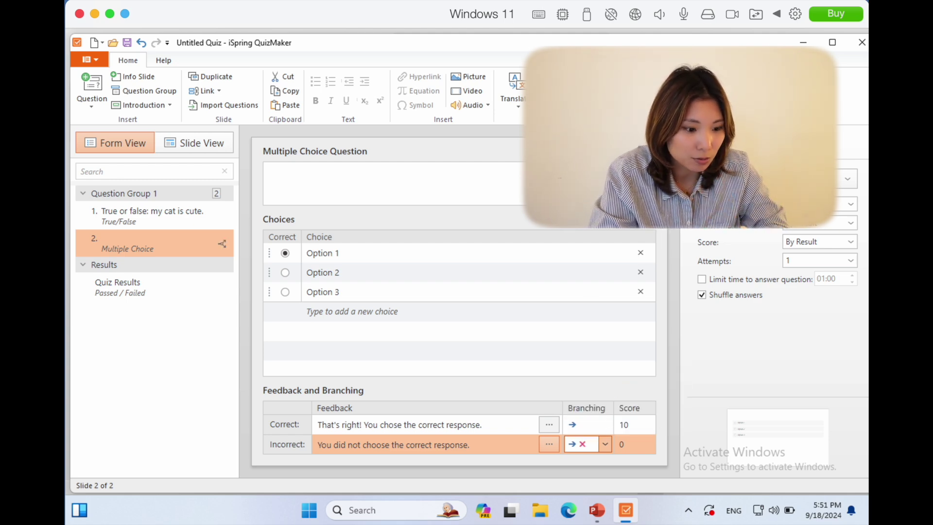
{"action": "left_click", "coordinate": [368, 188]}
{"action": "type", "text": "Question "}
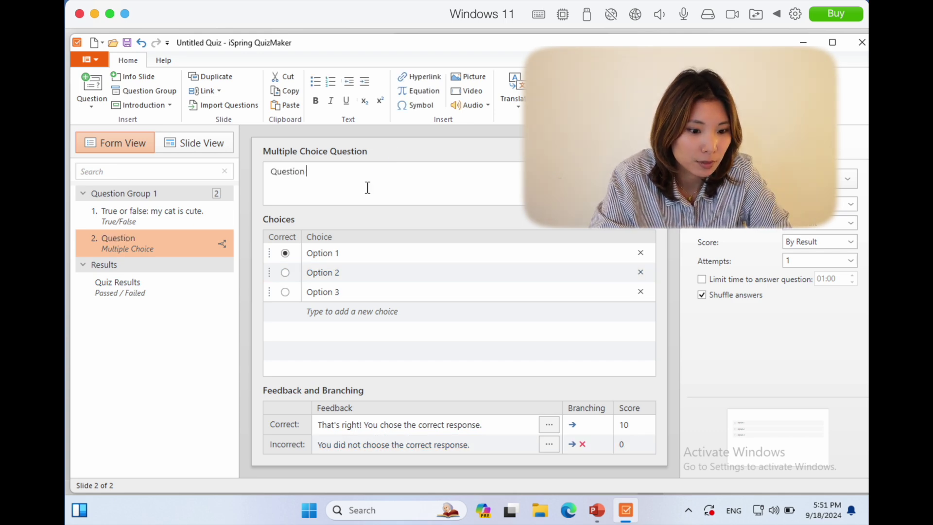
{"action": "type", "text": "2"}
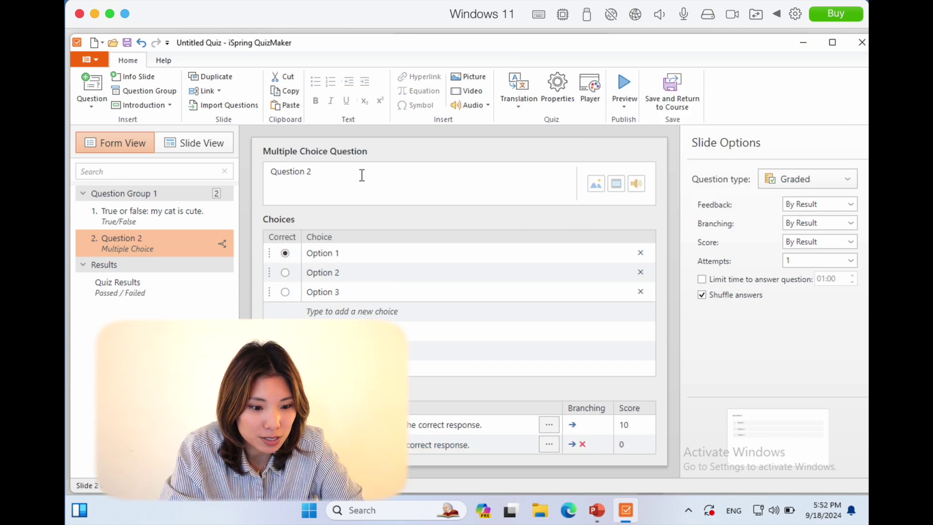
- Place the quiz on slide 3, then go back to slide 2 with the iSpring Suite 11 tools shown
{"action": "left_click", "coordinate": [673, 92]}
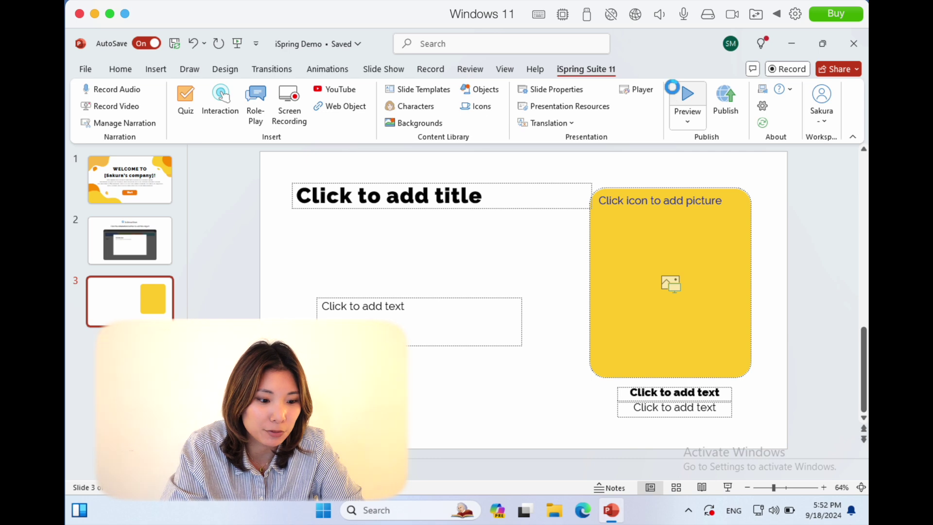
{"action": "left_click", "coordinate": [521, 184]}
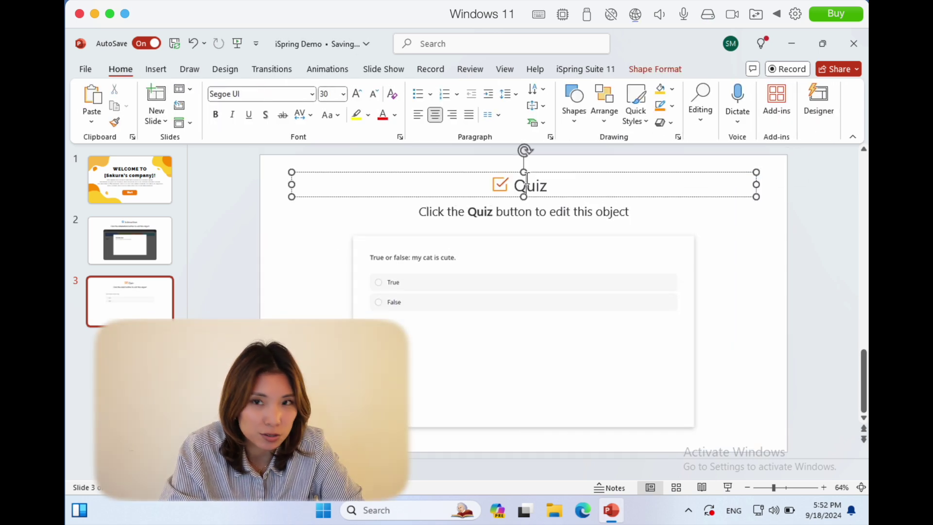
{"action": "left_click", "coordinate": [333, 240]}
{"action": "left_click", "coordinate": [162, 245]}
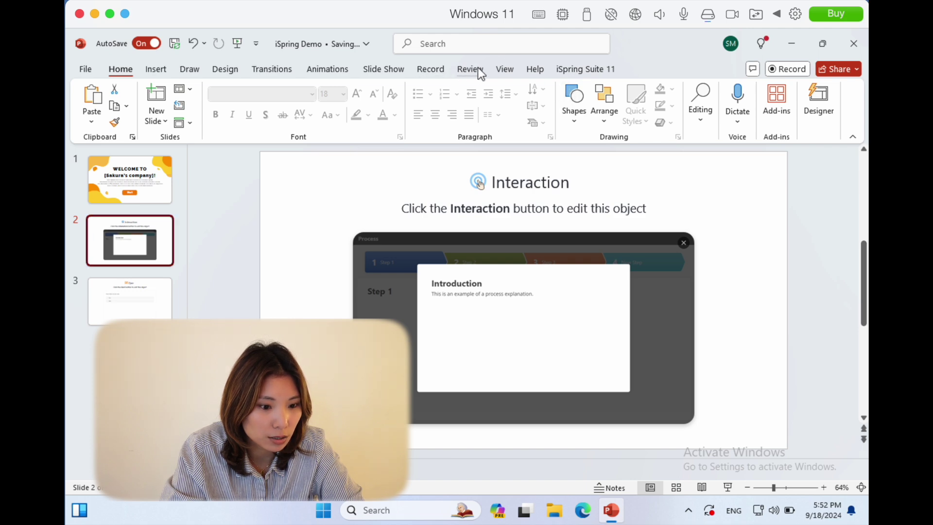
{"action": "left_click", "coordinate": [609, 69]}
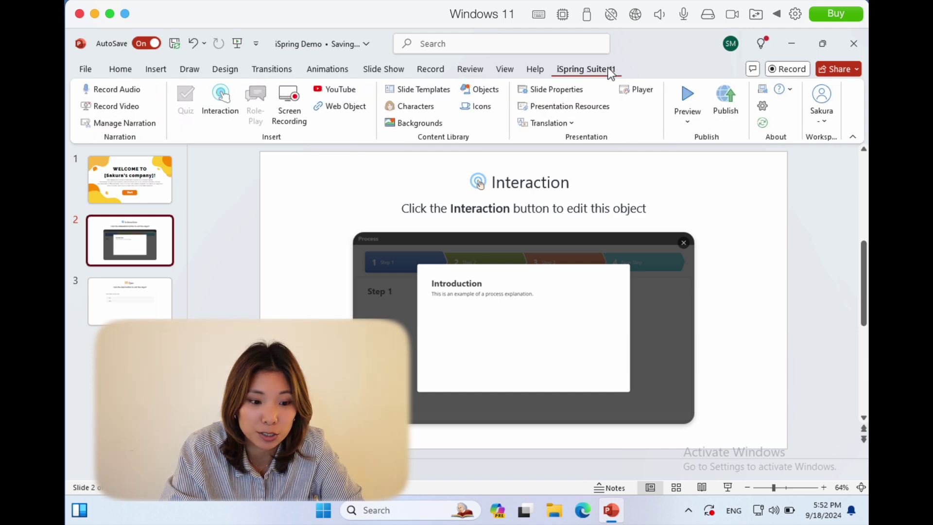
- Preview the course, stepping through the process interaction's Introduction, steps and summary
{"action": "left_click", "coordinate": [687, 98]}
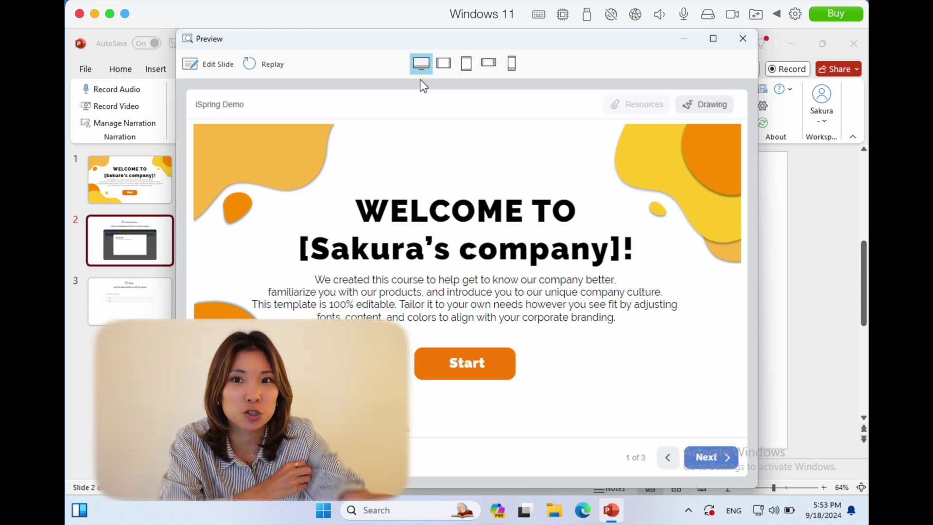
{"action": "left_click", "coordinate": [713, 456]}
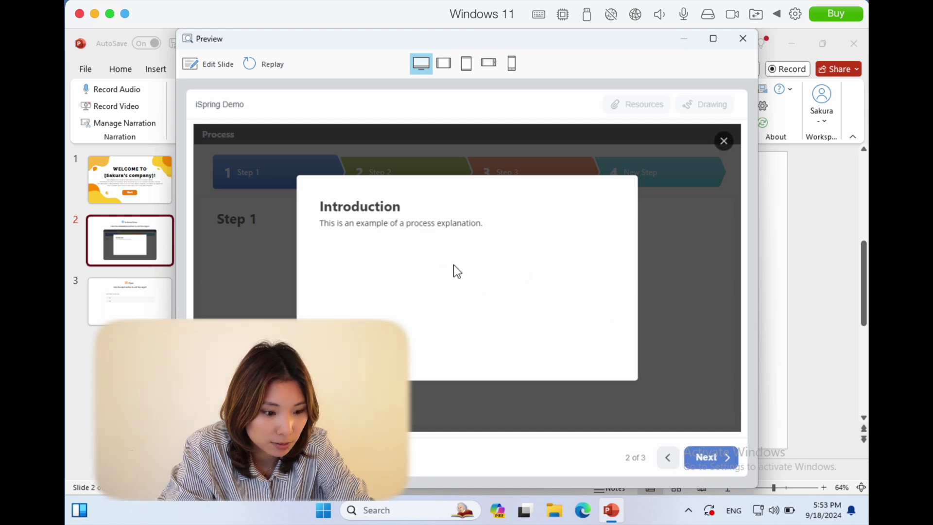
{"action": "left_click", "coordinate": [711, 458]}
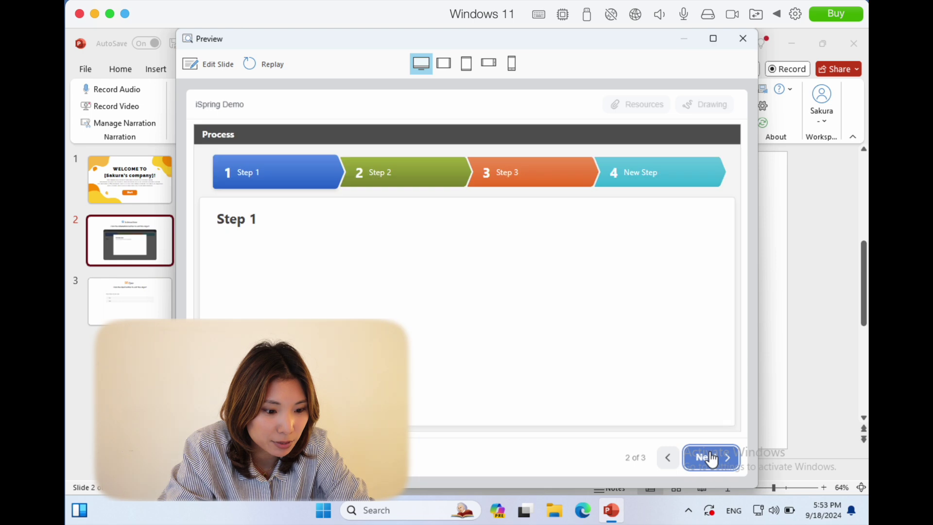
{"action": "left_click", "coordinate": [711, 458]}
{"action": "left_click", "coordinate": [709, 458]}
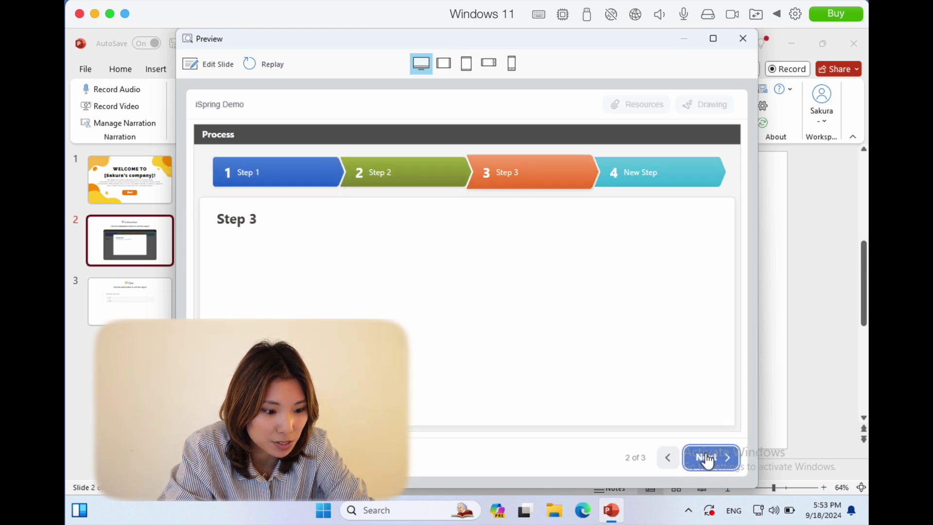
{"action": "left_click", "coordinate": [707, 459]}
{"action": "left_click", "coordinate": [708, 460]}
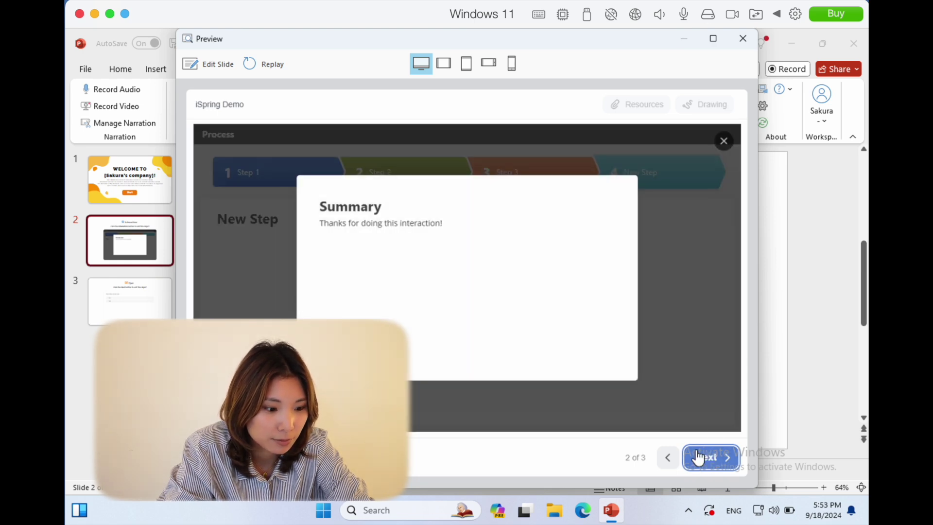
{"action": "left_click", "coordinate": [711, 459]}
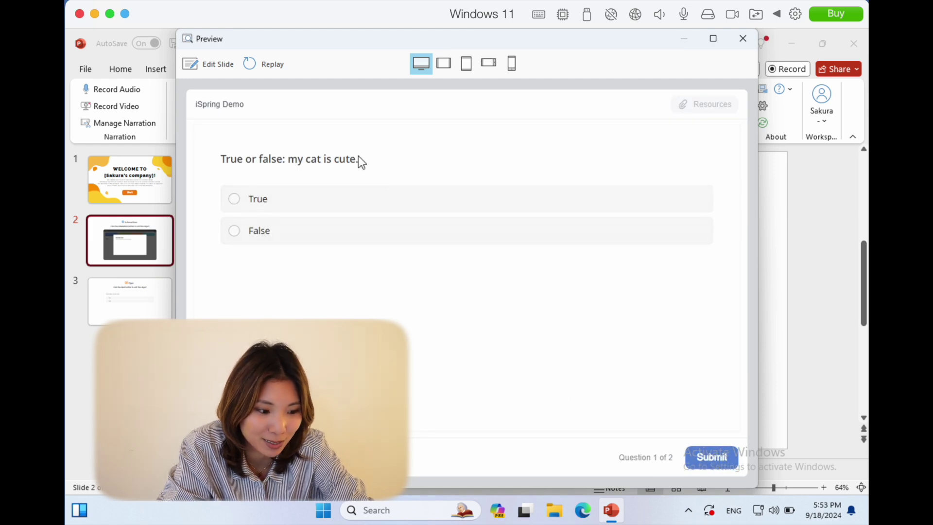
- Answer the quiz with True and Option 1, view the results, then start a screen recording
{"action": "left_click", "coordinate": [235, 201]}
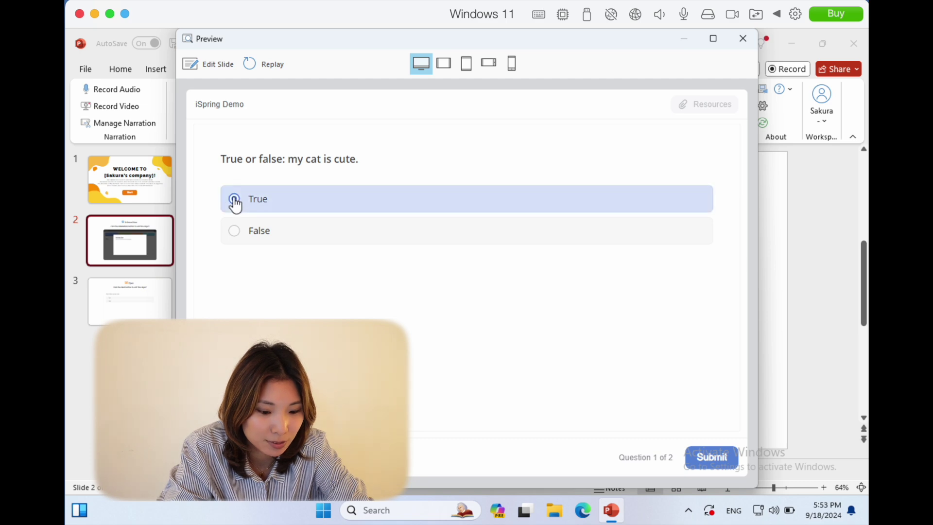
{"action": "left_click", "coordinate": [716, 468]}
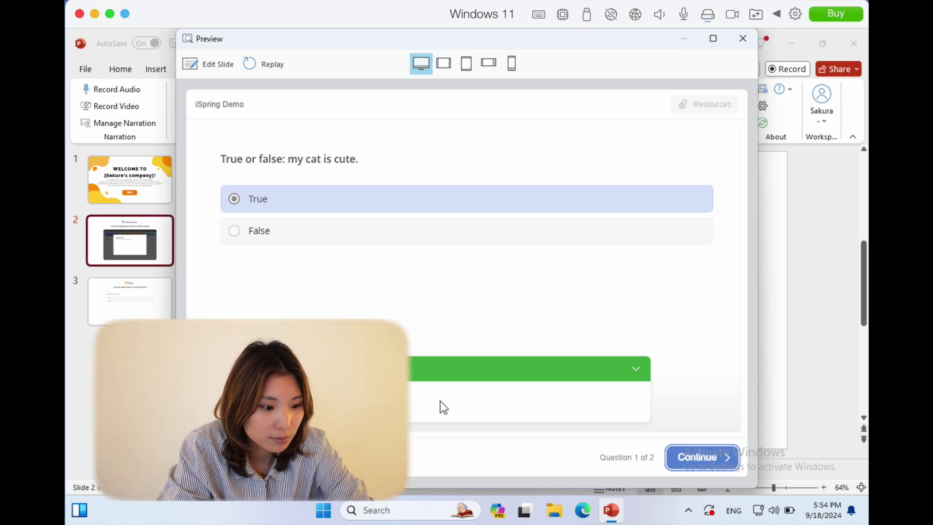
{"action": "left_click", "coordinate": [688, 458]}
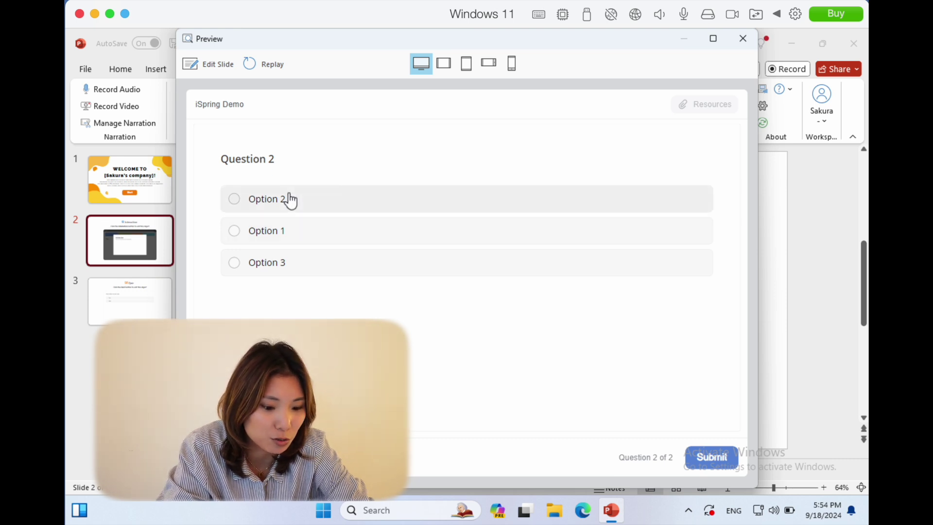
{"action": "left_click", "coordinate": [241, 232]}
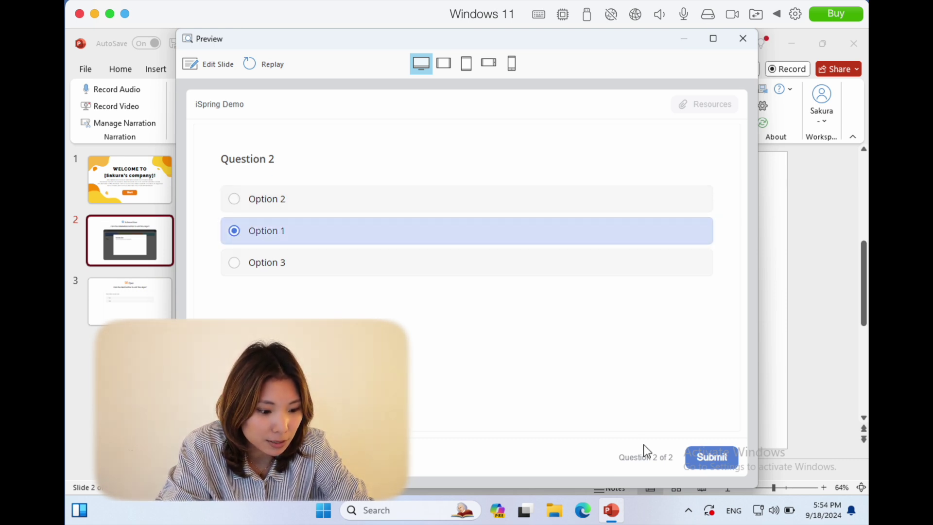
{"action": "left_click", "coordinate": [708, 463]}
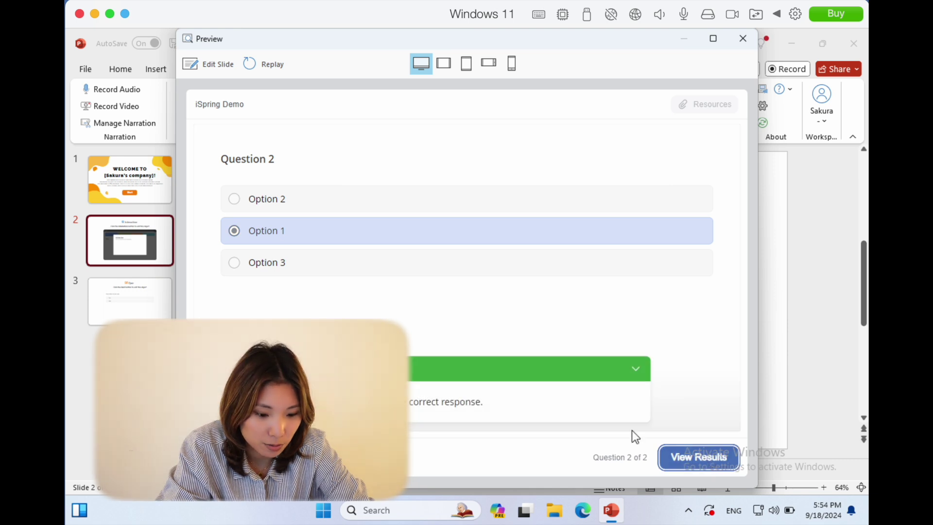
{"action": "left_click", "coordinate": [700, 458]}
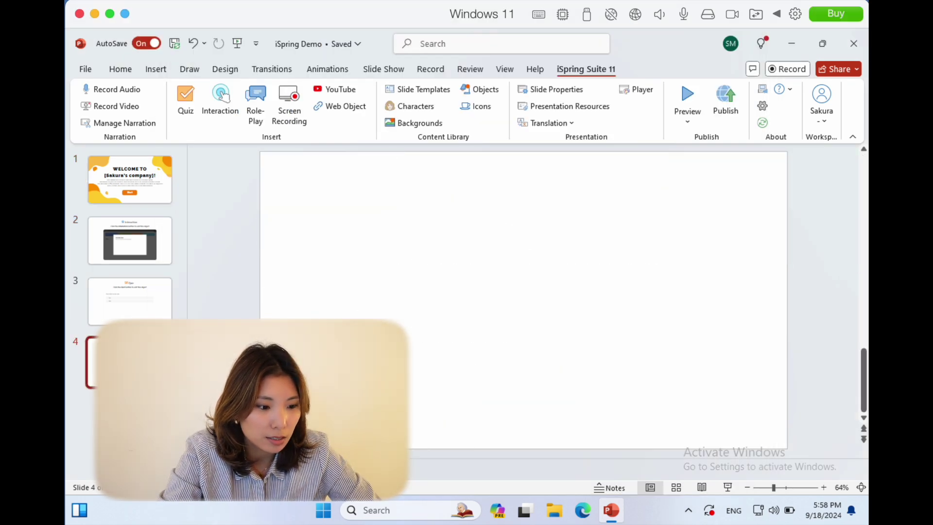
{"action": "left_click", "coordinate": [292, 110]}
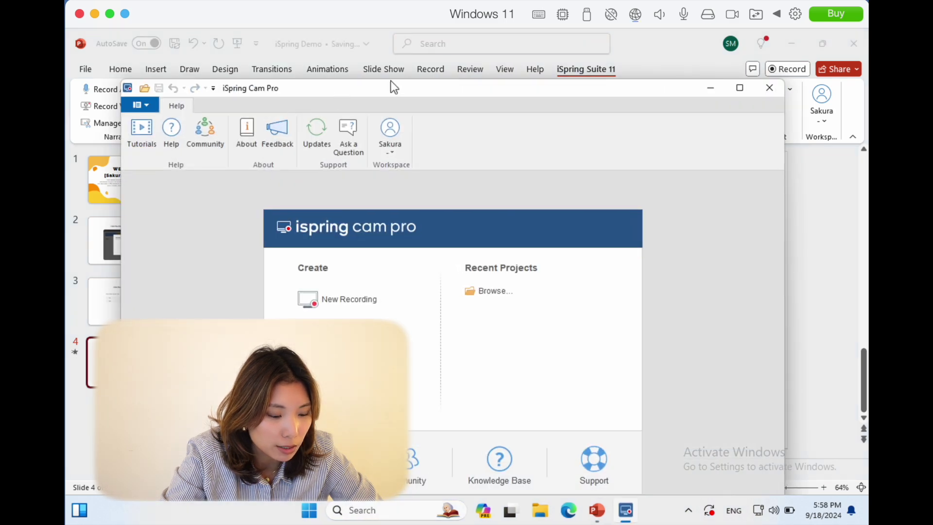
- Start a new Cam Pro recording and frame the capture area over the upper middle of the screen
{"action": "left_click_drag", "start_coordinate": [397, 71], "coordinate": [381, 50]}
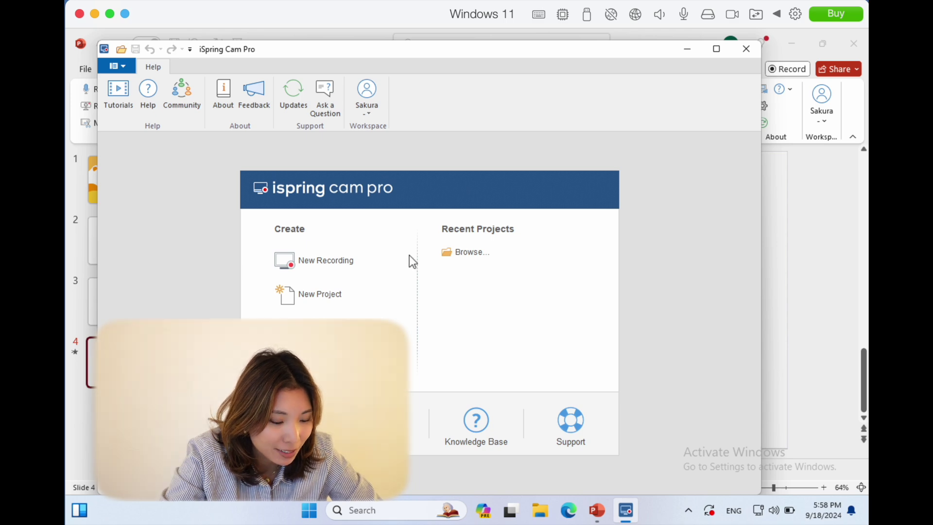
{"action": "left_click", "coordinate": [344, 260]}
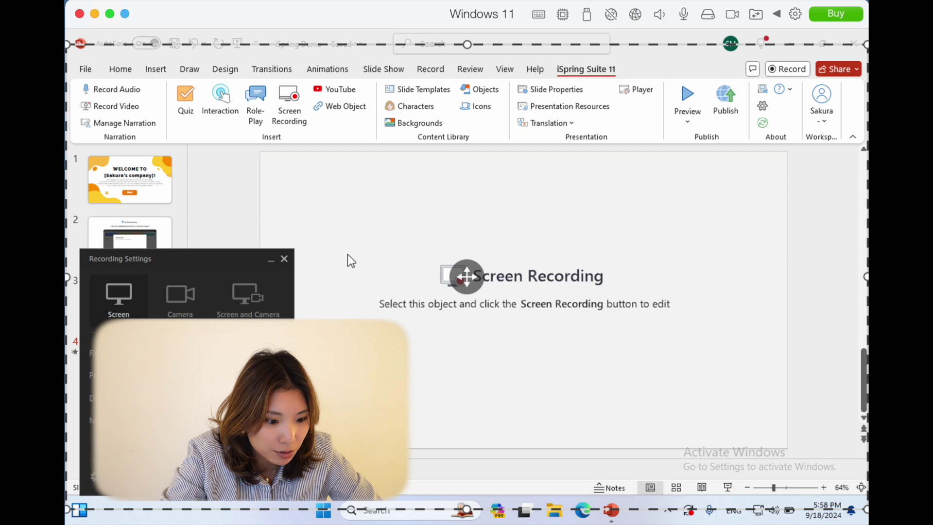
{"action": "mouse_move", "coordinate": [466, 277]}
{"action": "left_mouse_down"}
{"action": "mouse_move", "coordinate": [462, 269]}
{"action": "mouse_move", "coordinate": [470, 277]}
{"action": "left_mouse_up"}
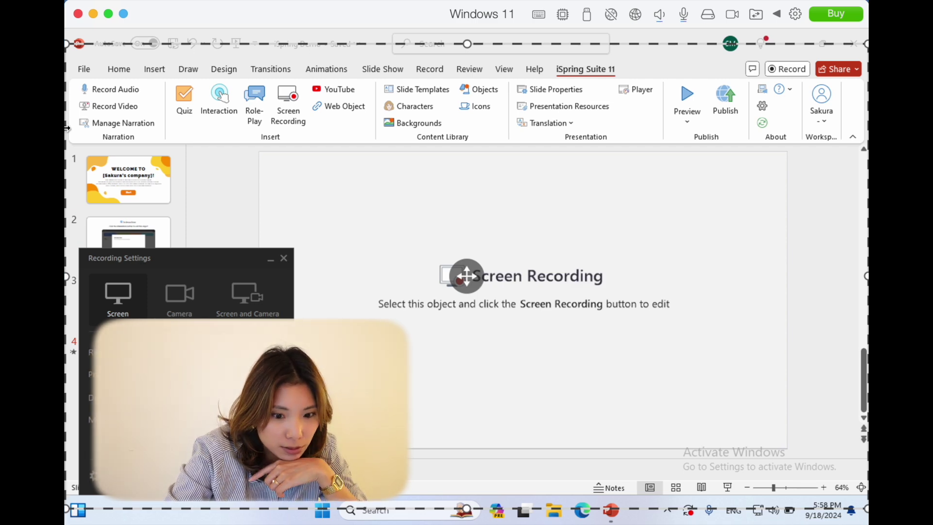
{"action": "left_click_drag", "start_coordinate": [861, 47], "coordinate": [351, 341]}
{"action": "left_click_drag", "start_coordinate": [204, 428], "coordinate": [520, 112]}
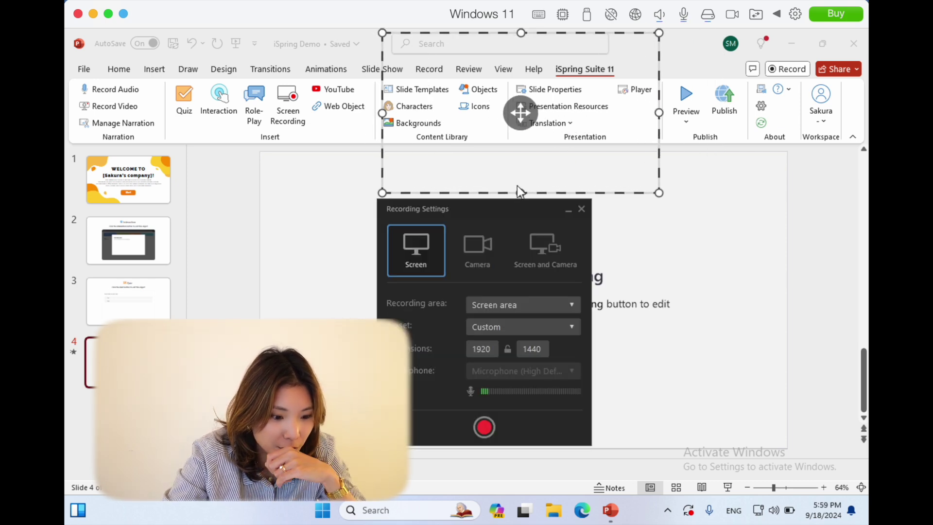
- Keep the Custom size preset, record the framed area with one pause, and stop the capture
{"action": "left_click", "coordinate": [525, 326]}
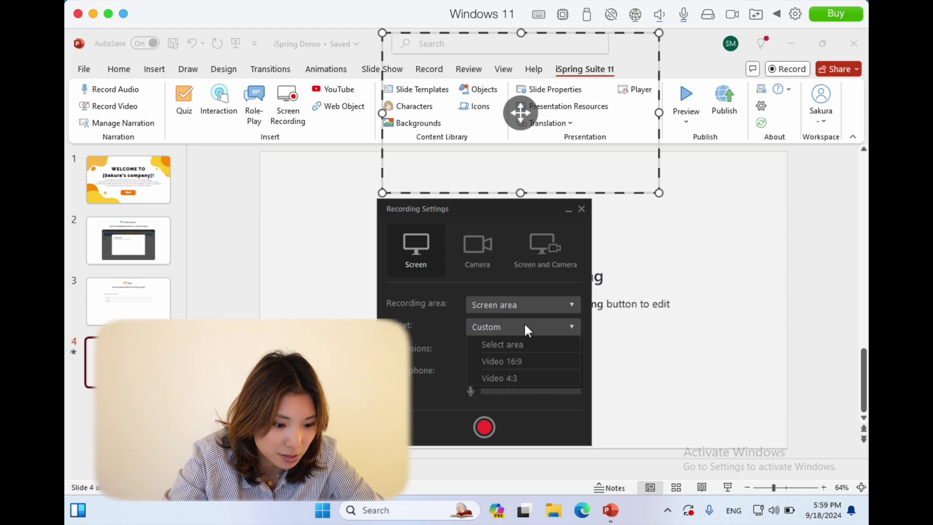
{"action": "left_click", "coordinate": [447, 325]}
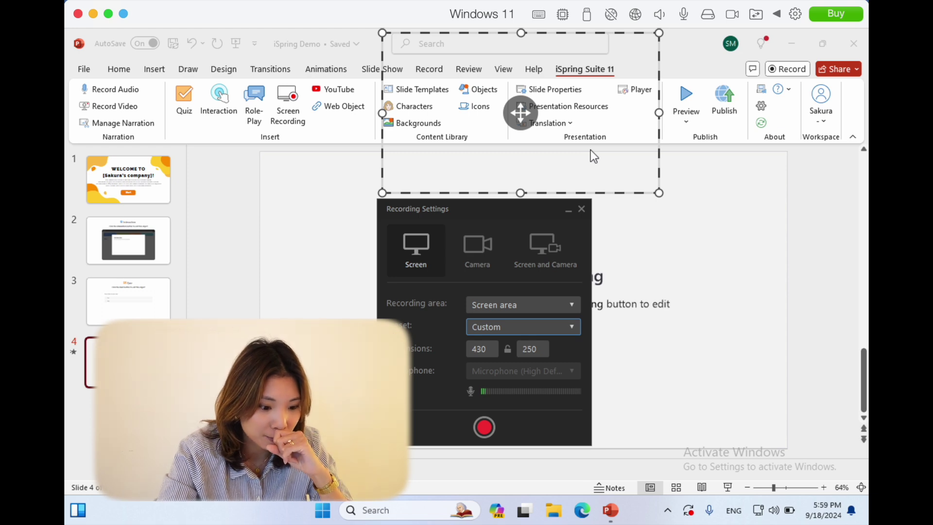
{"action": "left_click", "coordinate": [485, 428]}
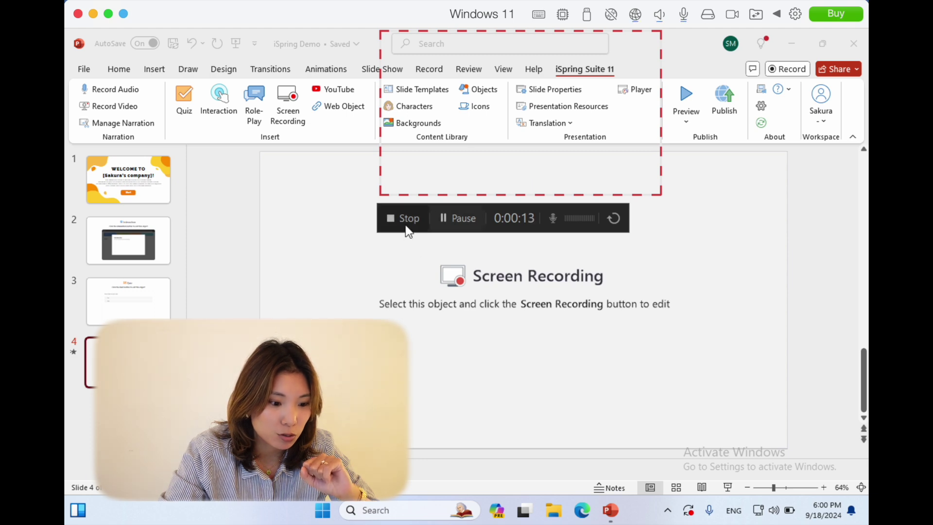
{"action": "left_click", "coordinate": [456, 218]}
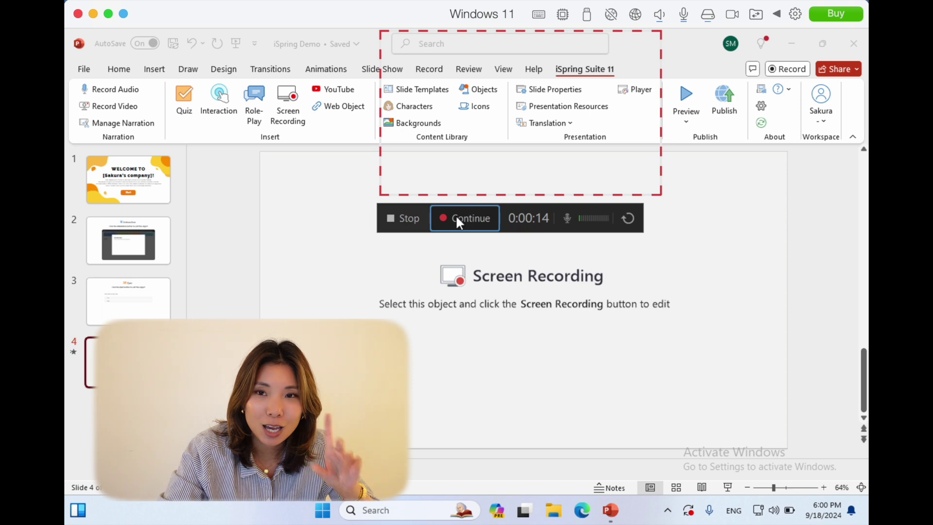
{"action": "left_click", "coordinate": [457, 218]}
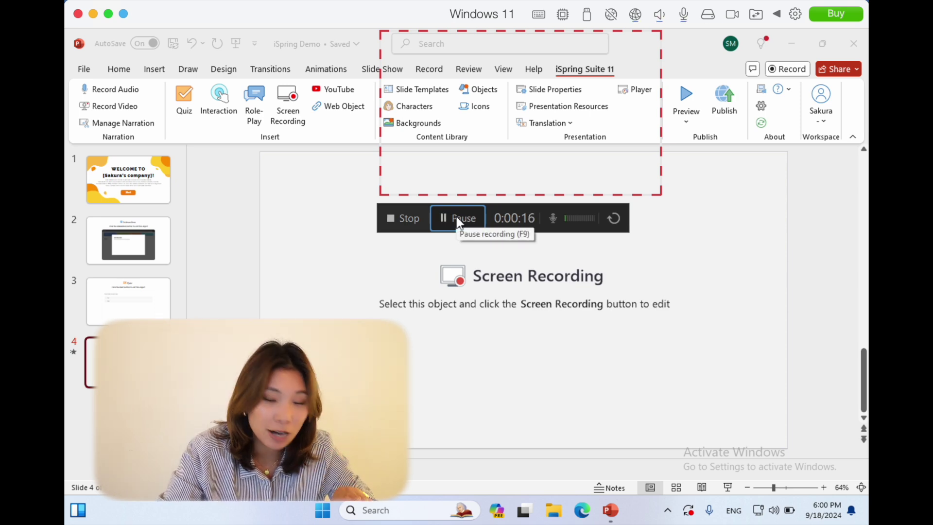
{"action": "left_click", "coordinate": [406, 223]}
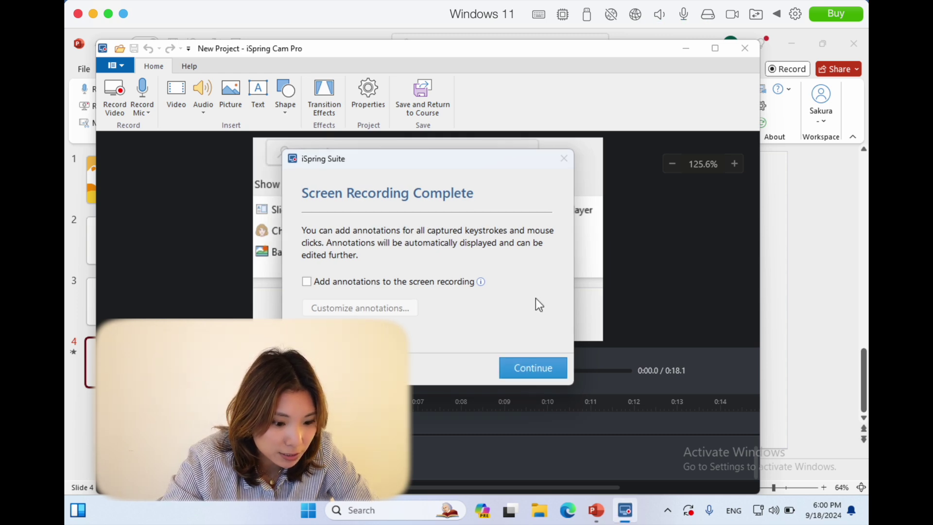
- Open the recording in the editor and shift its audio track, returning it to the timeline start
{"action": "left_click", "coordinate": [534, 369]}
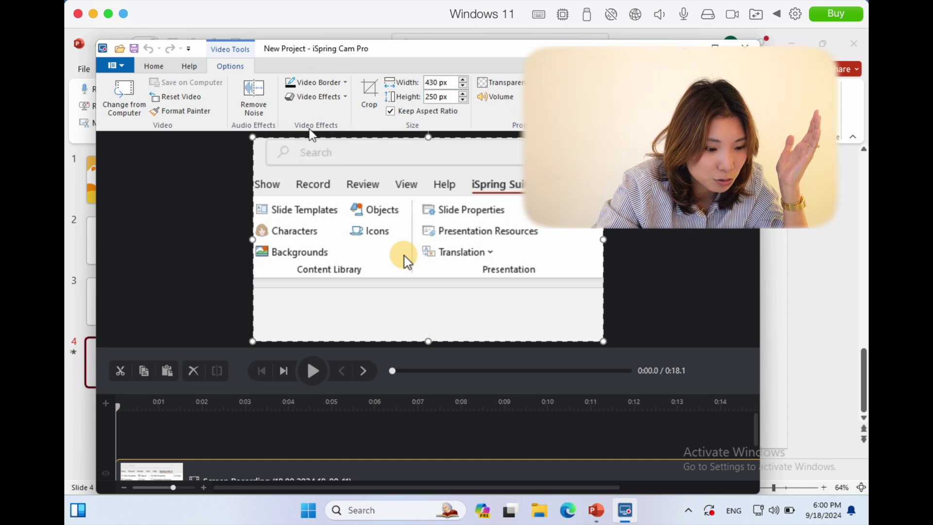
{"action": "scroll", "coordinate": [335, 449], "scroll_direction": "down", "scroll_amount": 2}
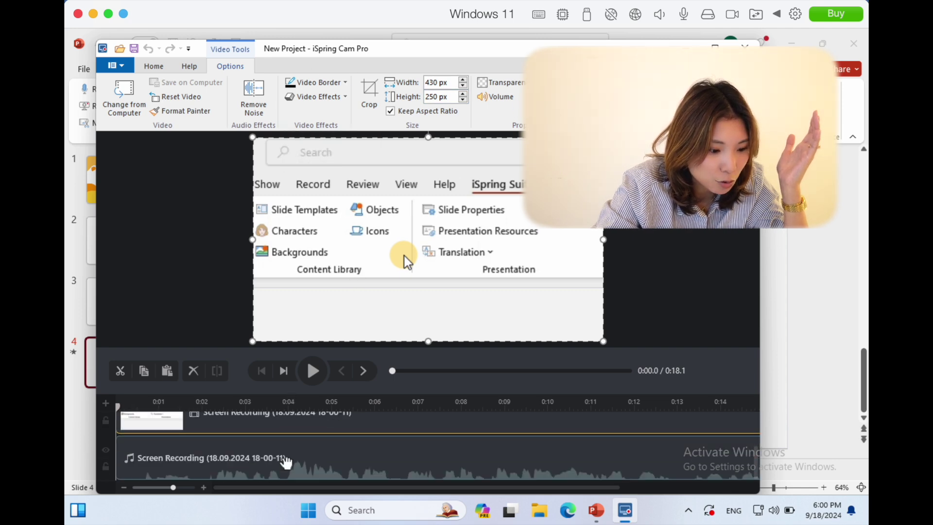
{"action": "left_click", "coordinate": [284, 451]}
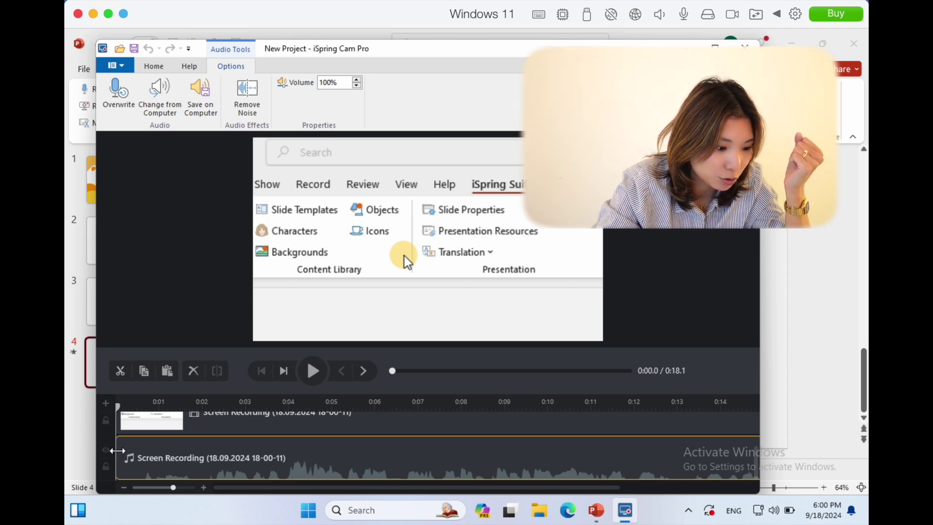
{"action": "left_click_drag", "start_coordinate": [131, 471], "coordinate": [200, 469]}
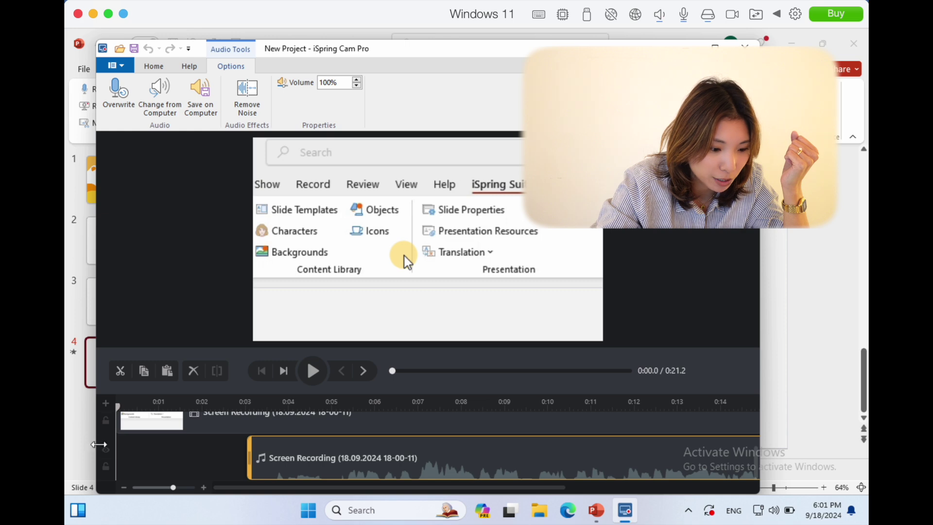
{"action": "left_click_drag", "start_coordinate": [319, 452], "coordinate": [193, 446]}
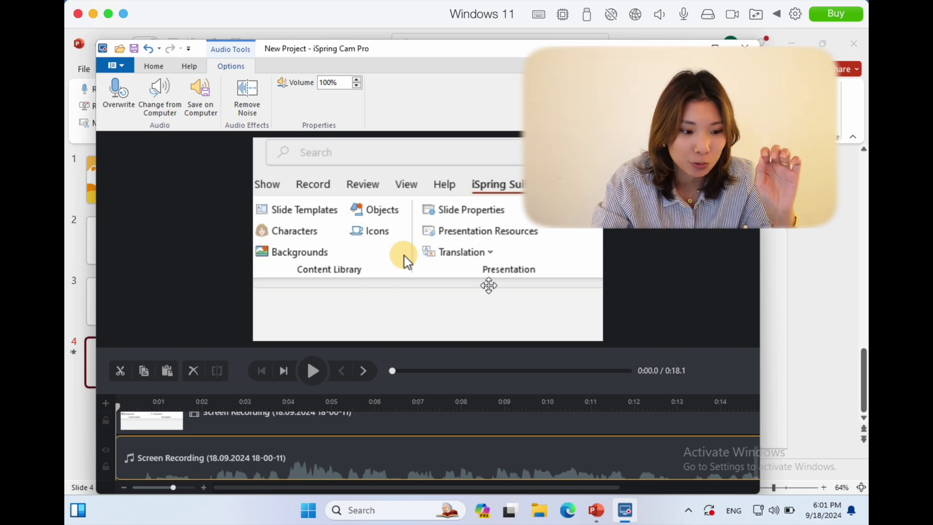
- Save the recording back into the course and select it on slide 4
{"action": "left_click", "coordinate": [180, 71]}
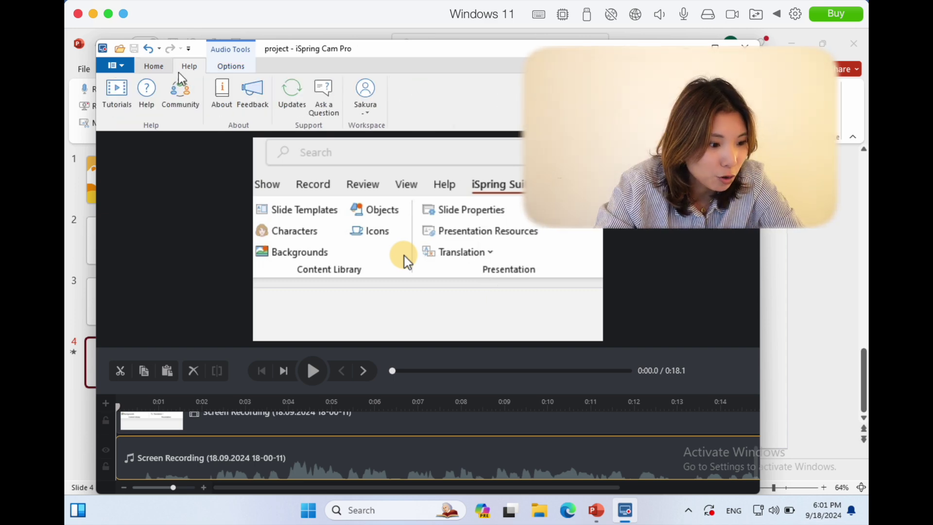
{"action": "left_click", "coordinate": [155, 67]}
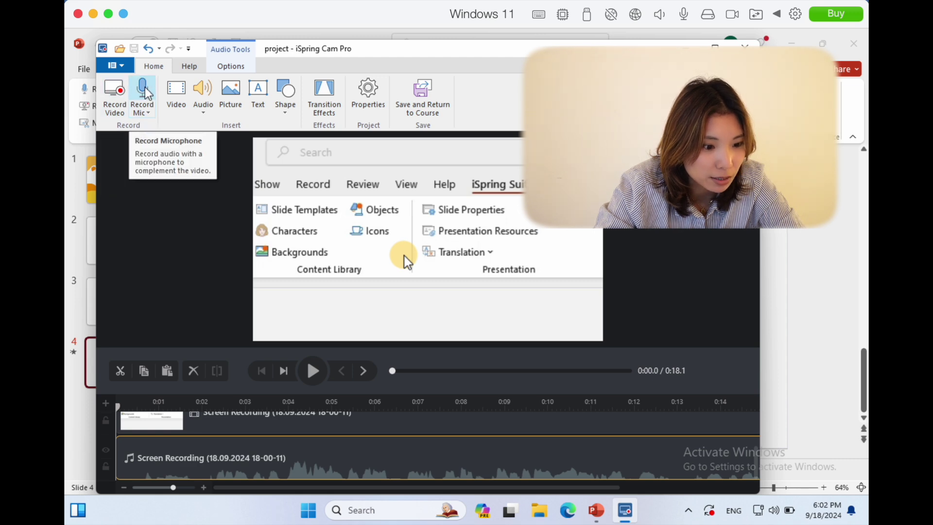
{"action": "left_click", "coordinate": [424, 97]}
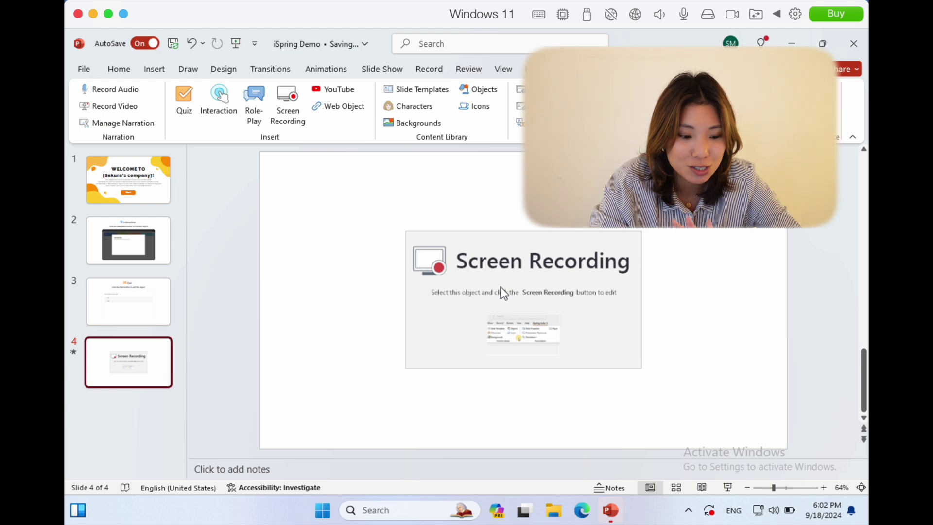
{"action": "left_click", "coordinate": [471, 294]}
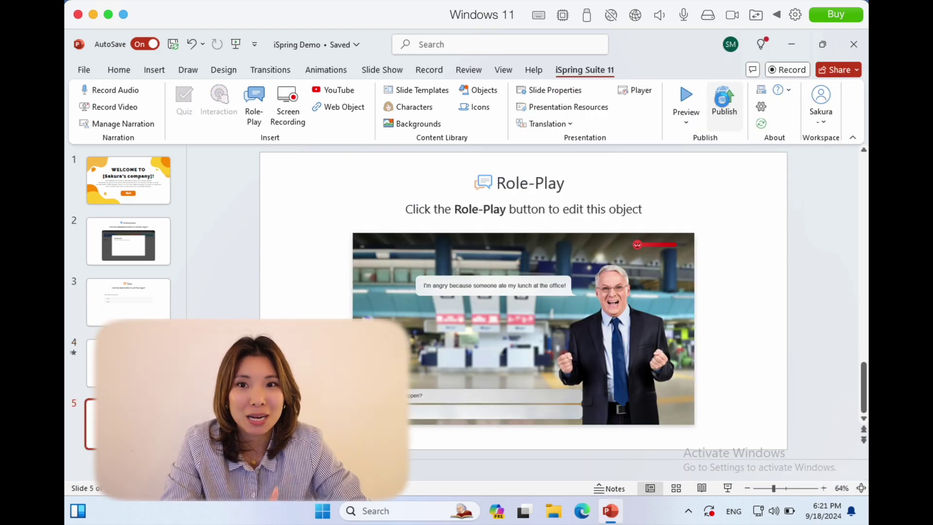
- Review the iSpring Cloud and LMS publishing options and the available LMS standards for iSpring Demo
{"action": "left_click", "coordinate": [722, 101]}
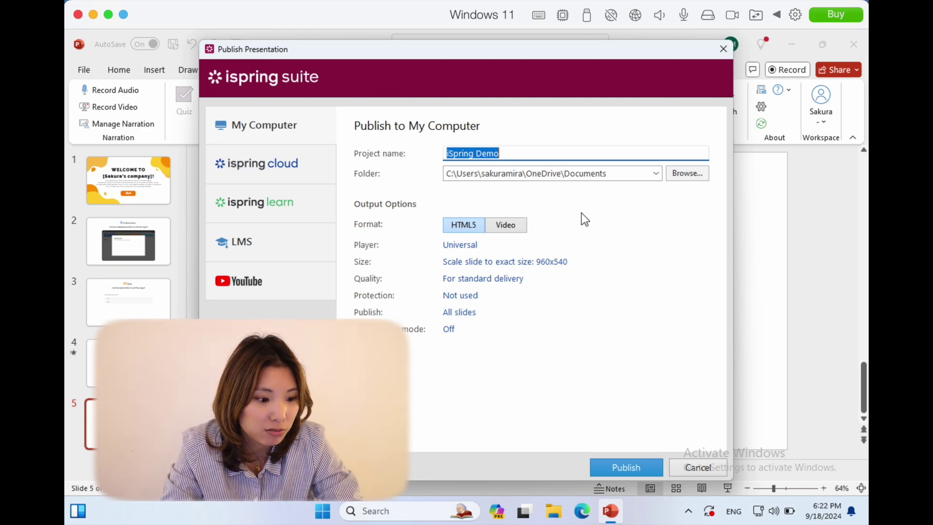
{"action": "left_click", "coordinate": [290, 180]}
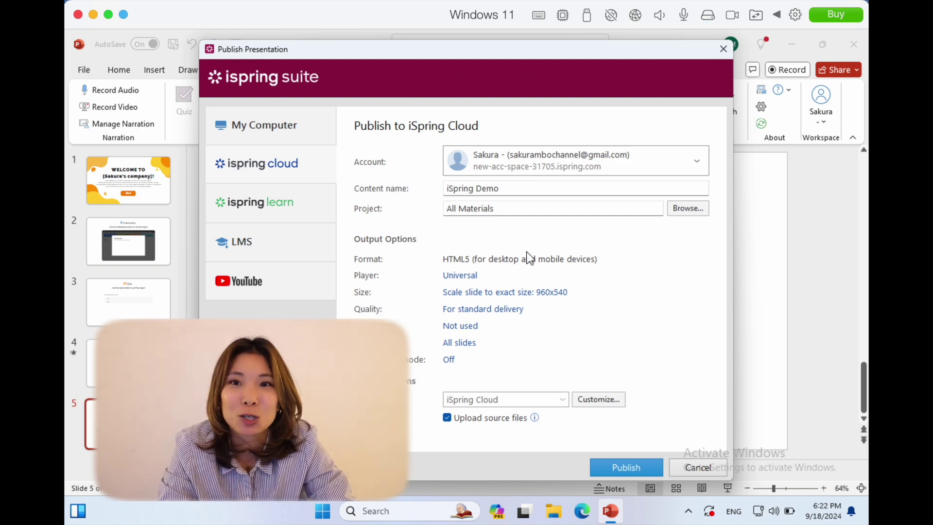
{"action": "left_click", "coordinate": [269, 249]}
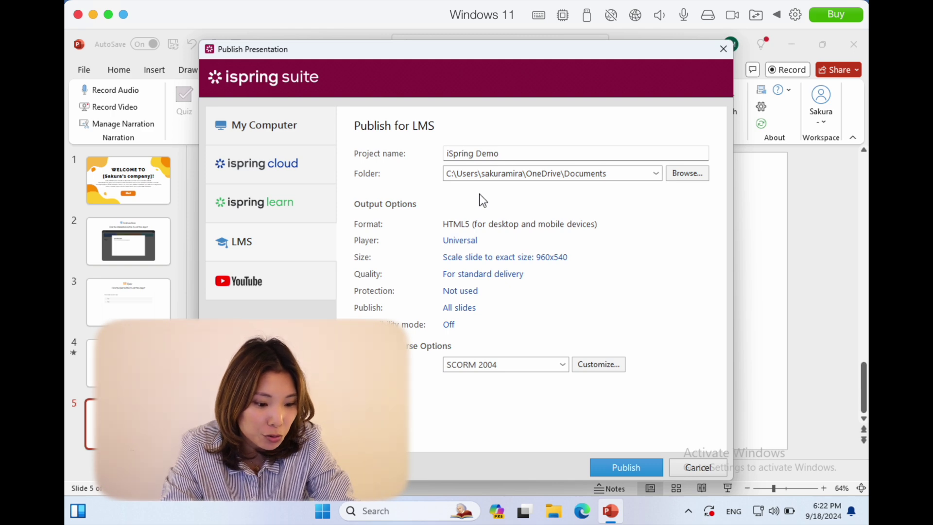
{"action": "left_click", "coordinate": [508, 367]}
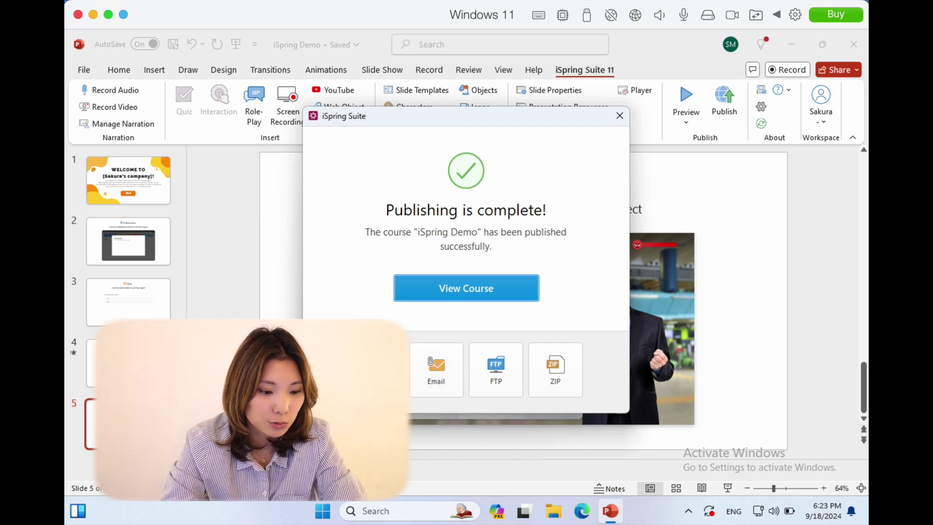
- Open the published course and step through the welcome and process slides to the summary
{"action": "left_click", "coordinate": [462, 296]}
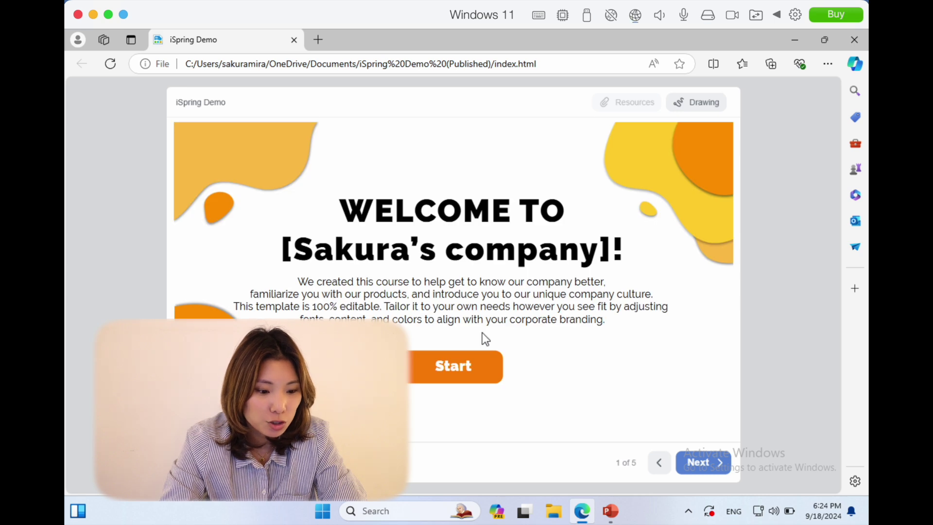
{"action": "left_click", "coordinate": [690, 468]}
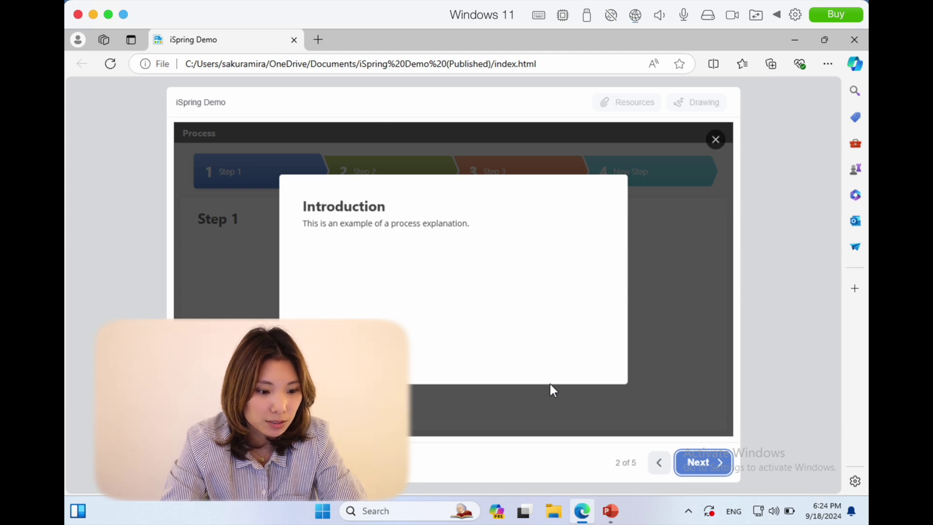
{"action": "left_click", "coordinate": [698, 464]}
{"action": "left_click", "coordinate": [699, 469]}
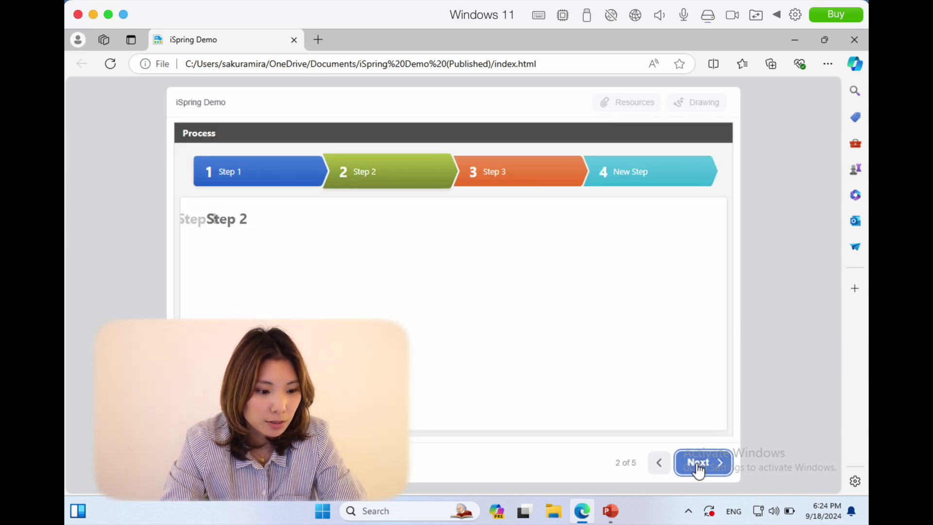
{"action": "left_click", "coordinate": [699, 469]}
{"action": "left_click", "coordinate": [699, 469]}
{"action": "left_click", "coordinate": [698, 469]}
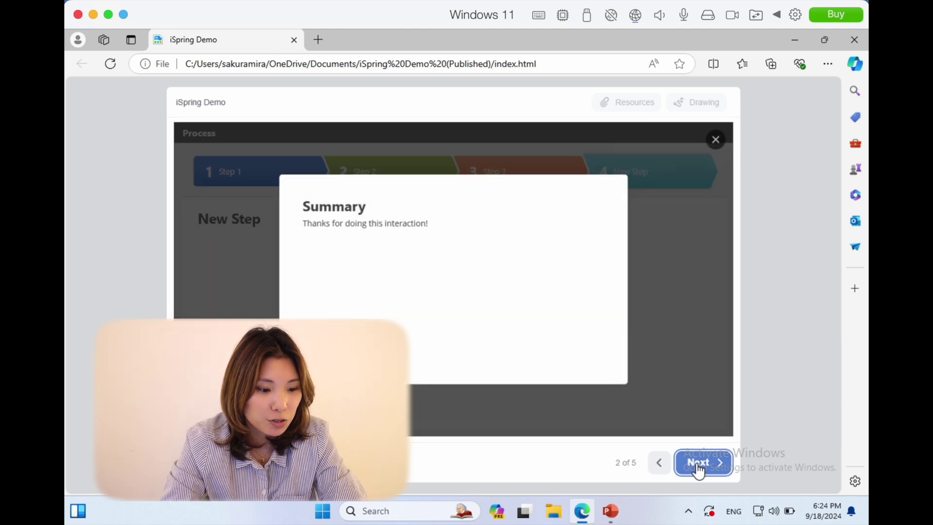
{"action": "left_click", "coordinate": [699, 469]}
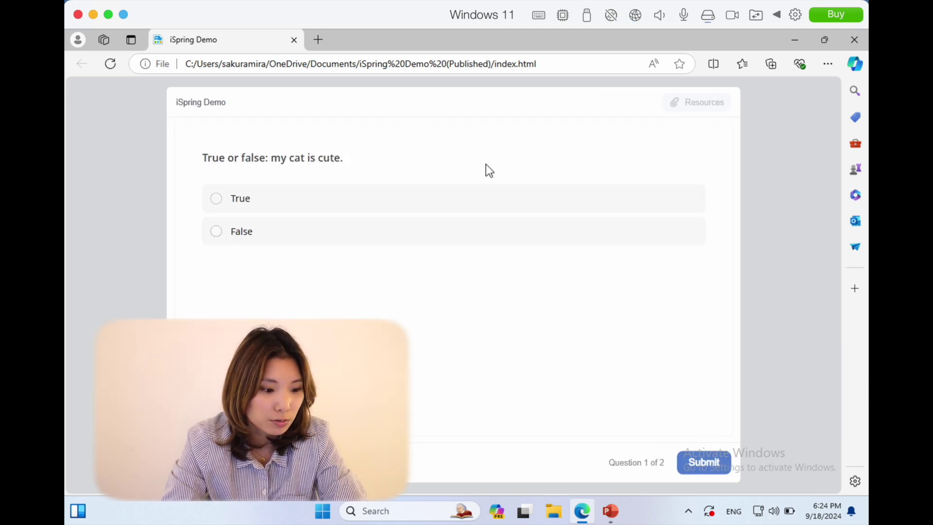
- Answer True and Option 1 on the quiz, view the 100% results, and continue to slide 4
{"action": "left_click", "coordinate": [216, 198]}
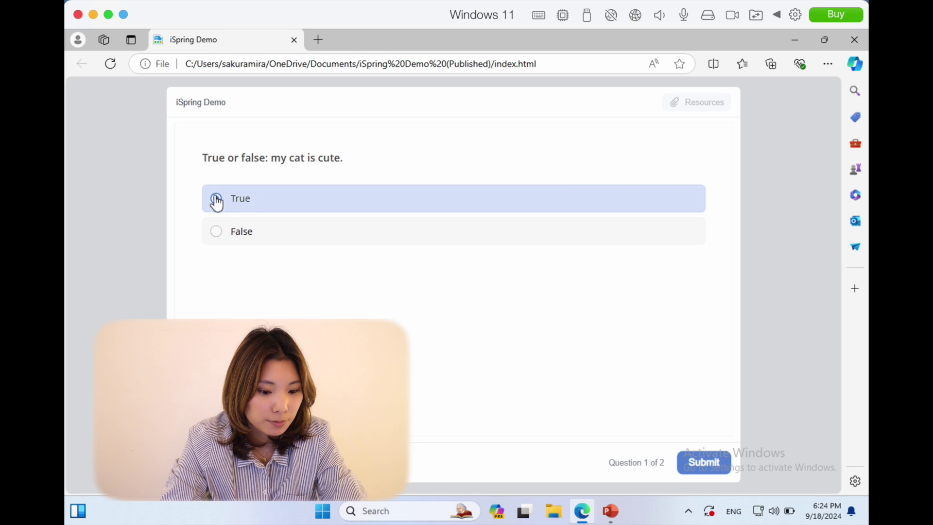
{"action": "left_click", "coordinate": [694, 471]}
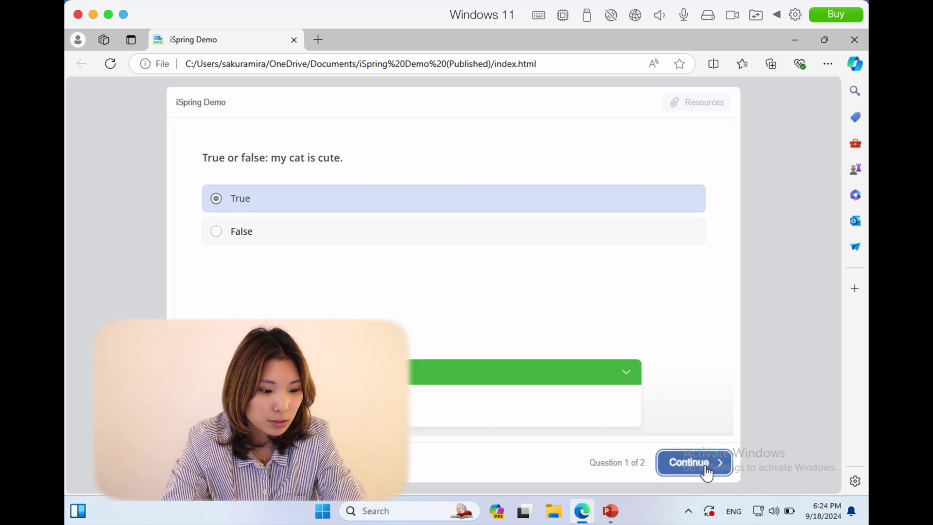
{"action": "left_click", "coordinate": [704, 471]}
{"action": "left_click", "coordinate": [214, 266]}
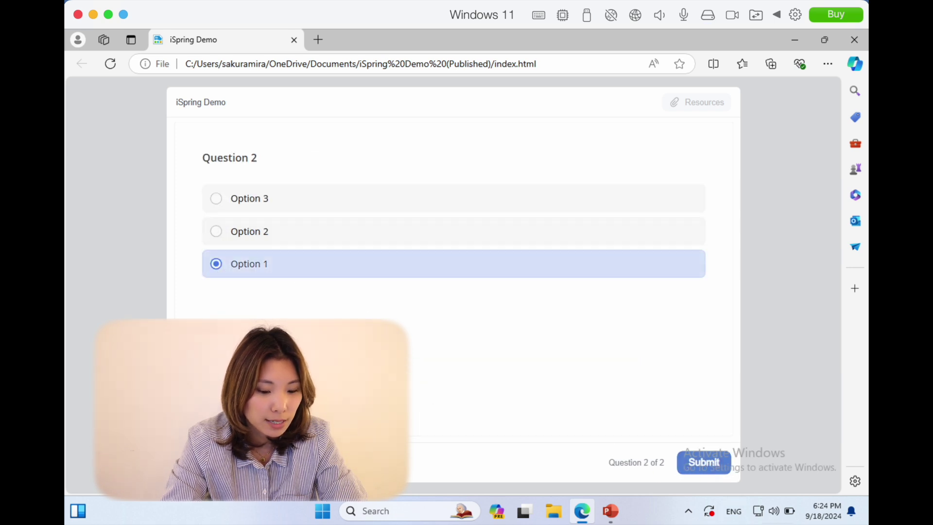
{"action": "left_click", "coordinate": [719, 479]}
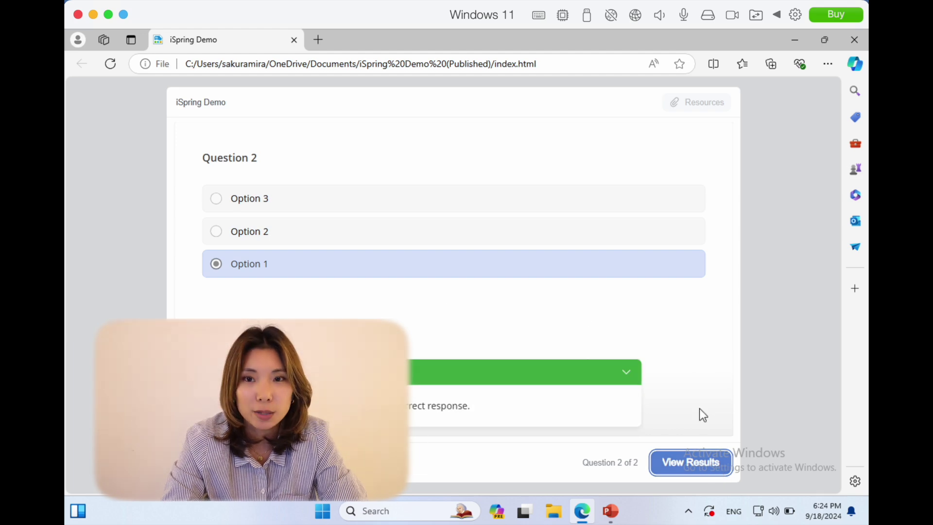
{"action": "left_click", "coordinate": [677, 474]}
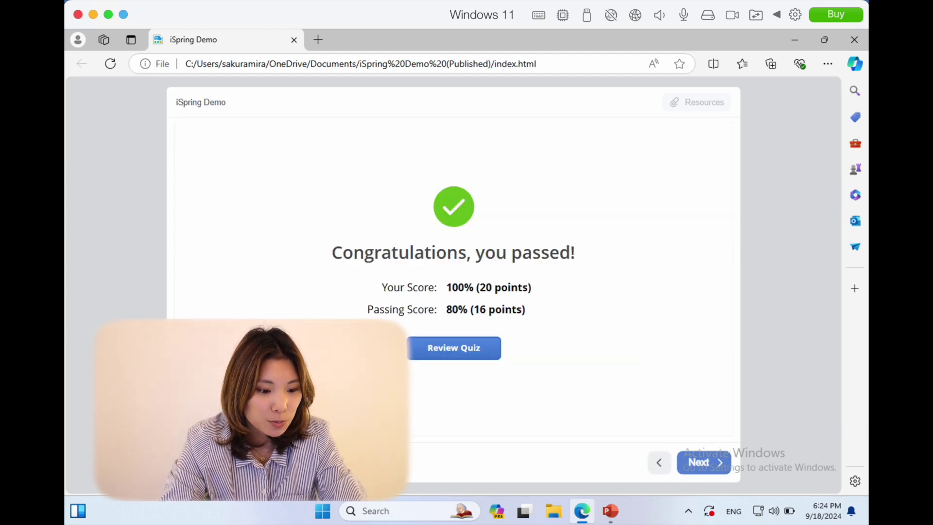
{"action": "left_click", "coordinate": [702, 466]}
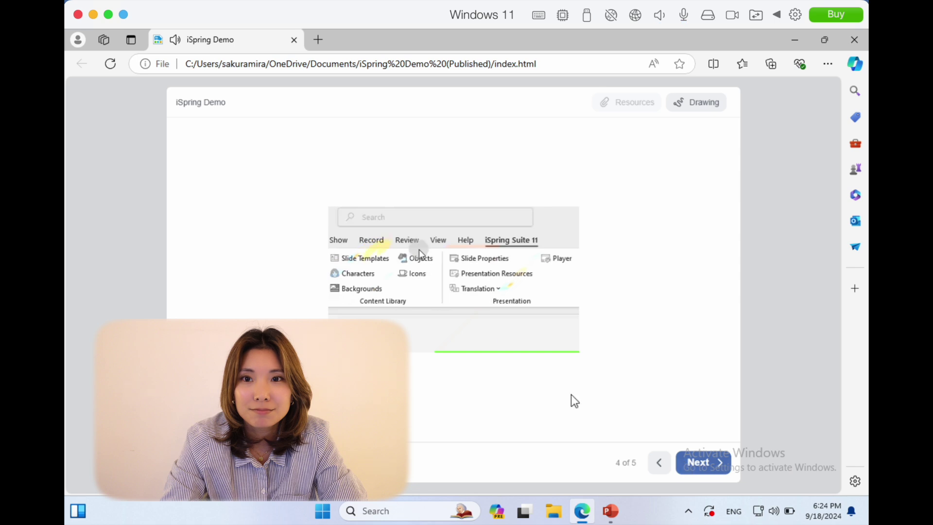